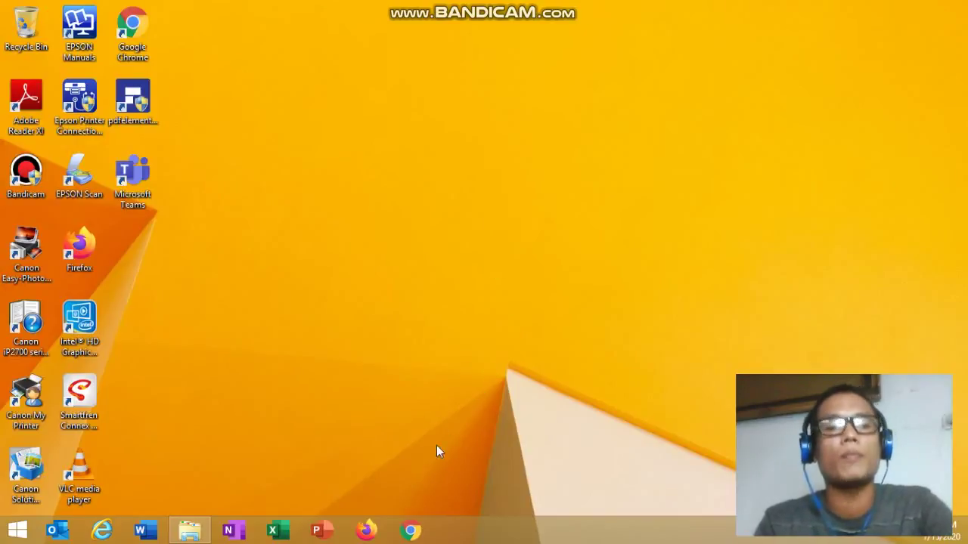
Open the portal.office.com sign-in page in Google Chrome.
click(408, 531)
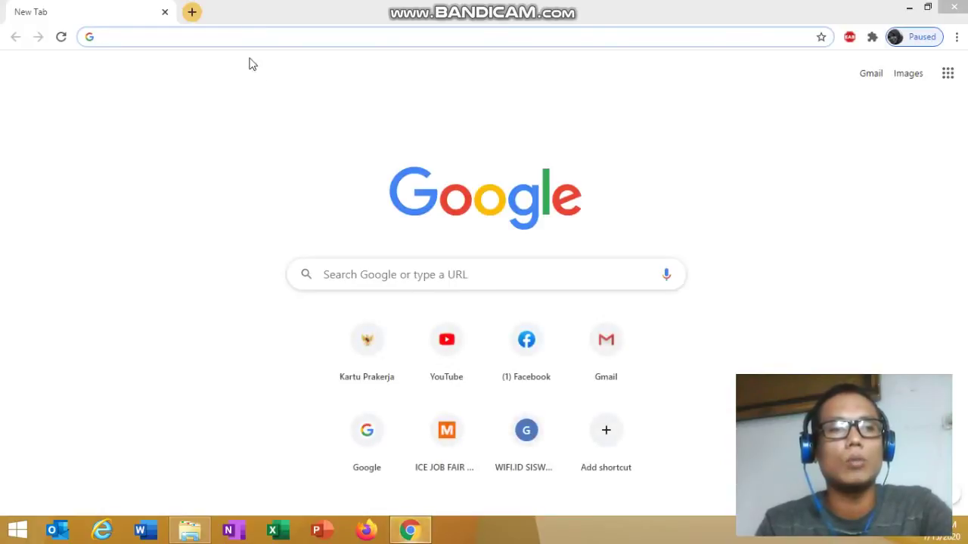
click(229, 31)
text(por)
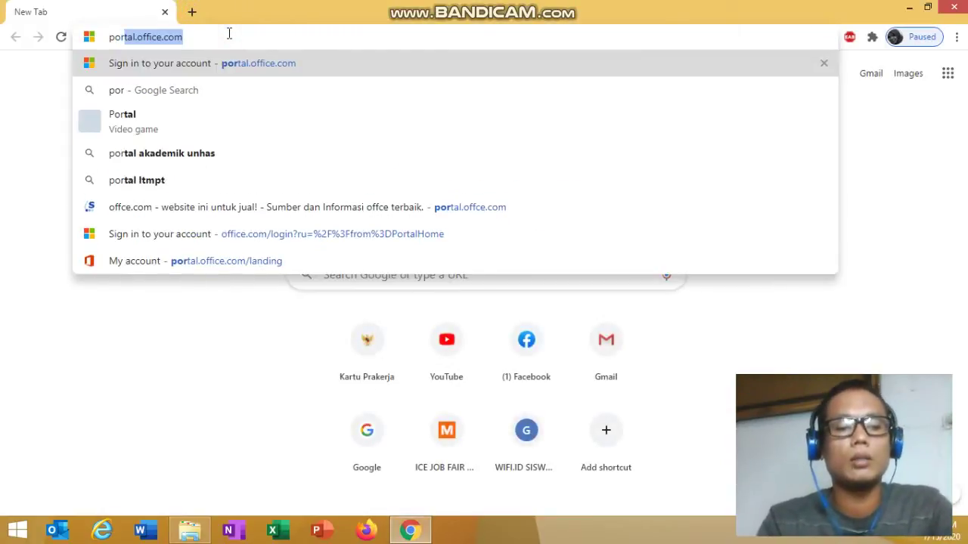
text(tal.)
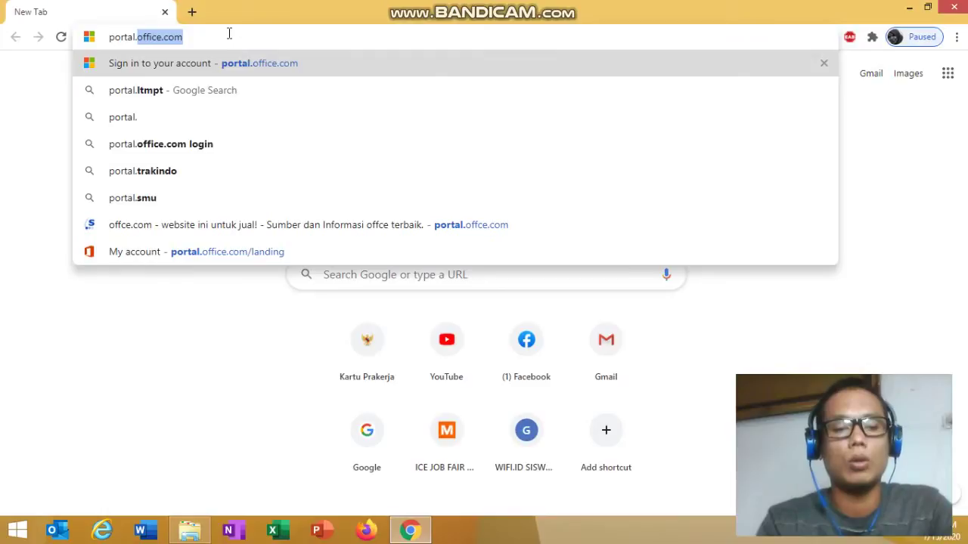
key(Return)
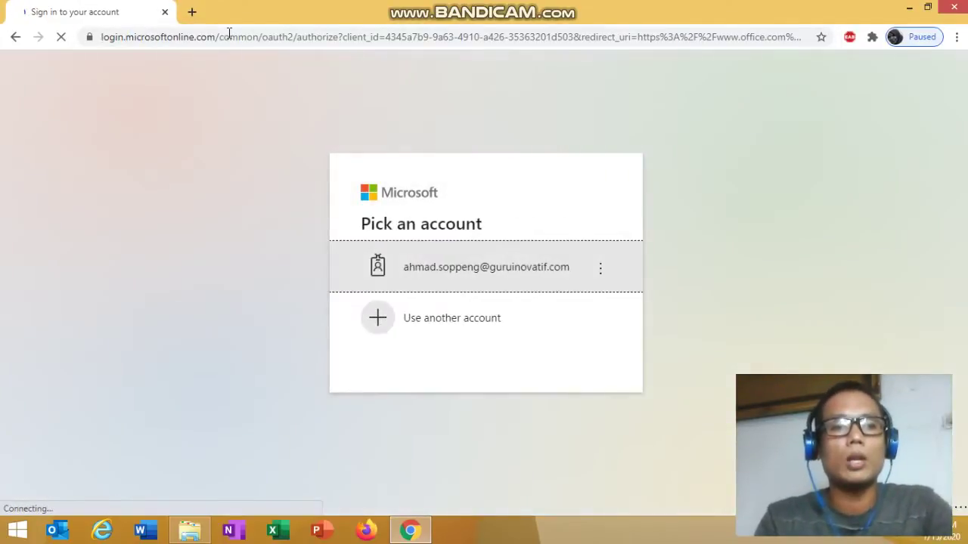
Sign in to Microsoft with the remembered school account, entering the account password.
click(472, 277)
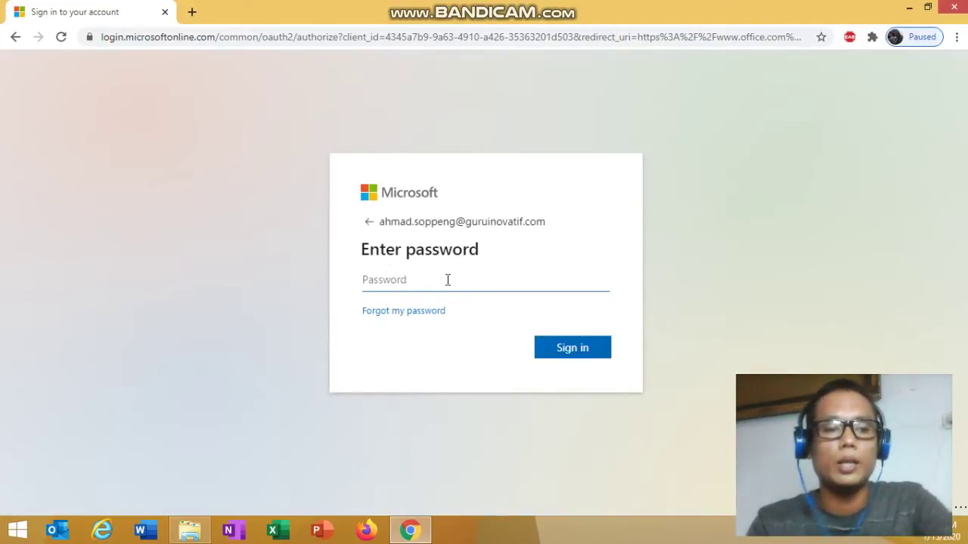
text(•••••)
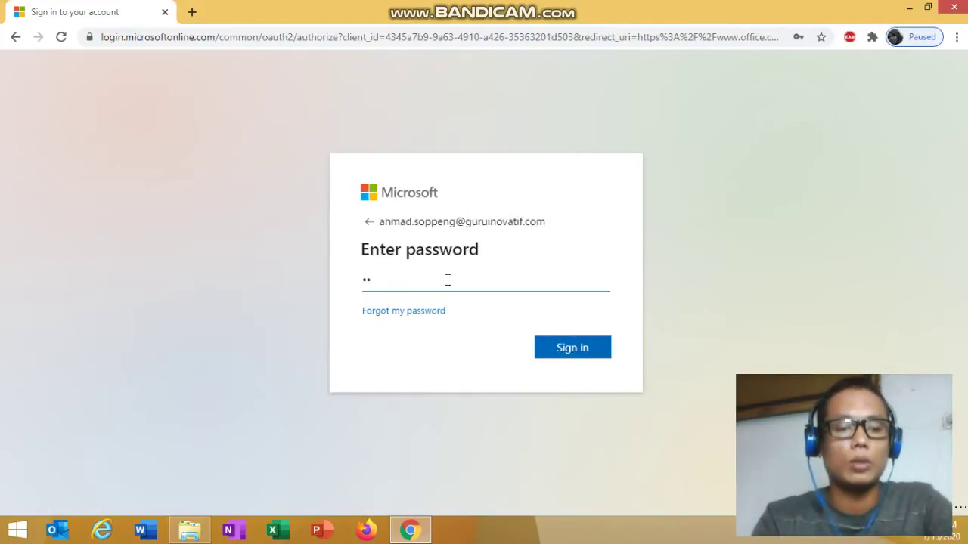
text(••••)
click(589, 355)
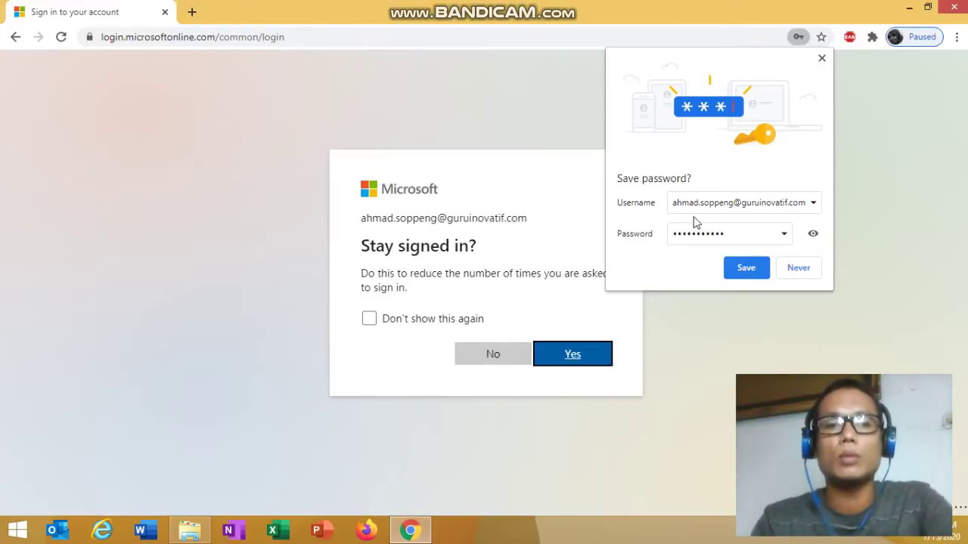
Save the account's login in the browser and choose to stay signed in without being asked again.
drag(675, 205, 830, 209)
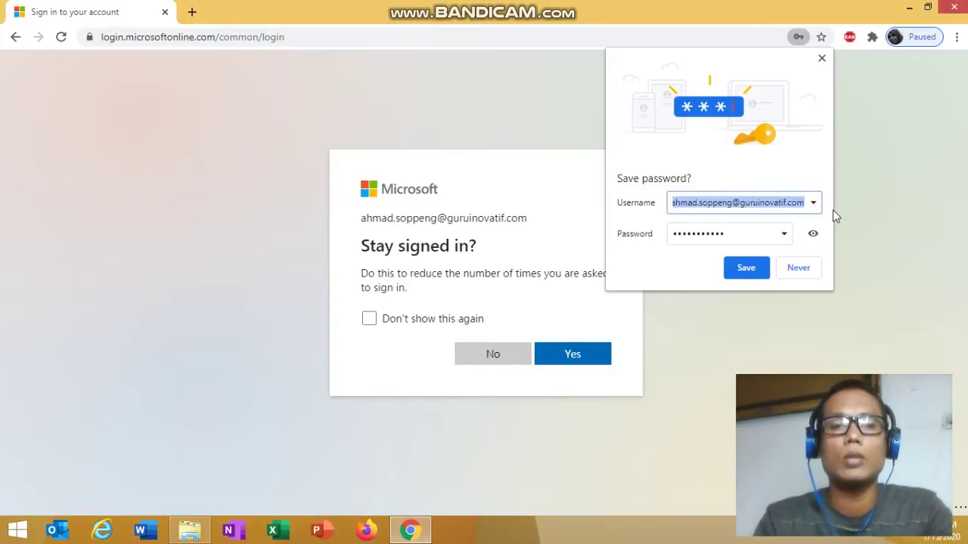
click(732, 268)
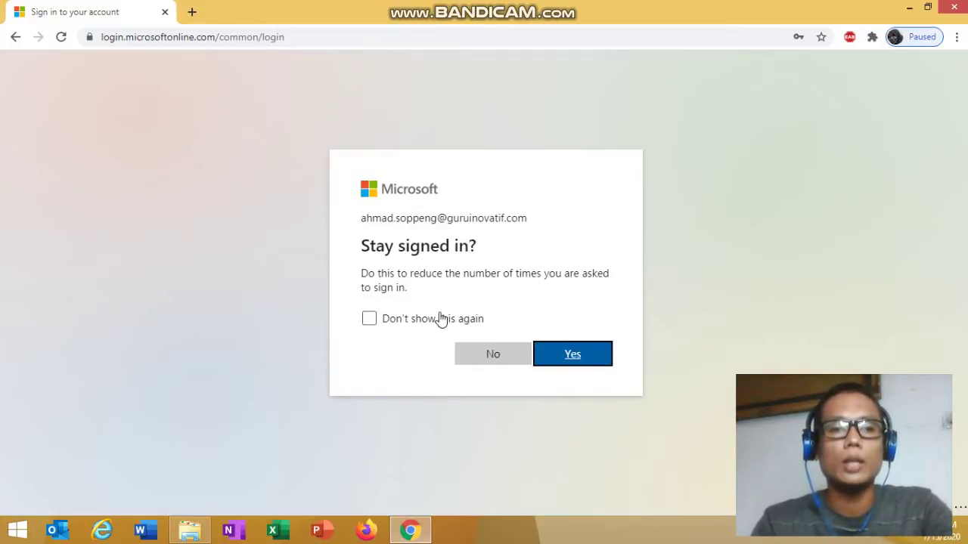
click(373, 318)
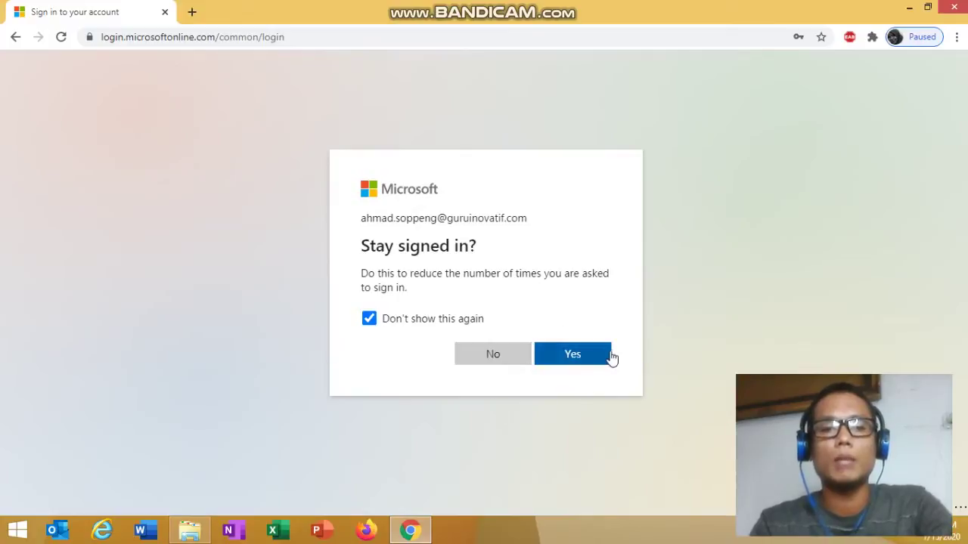
click(575, 354)
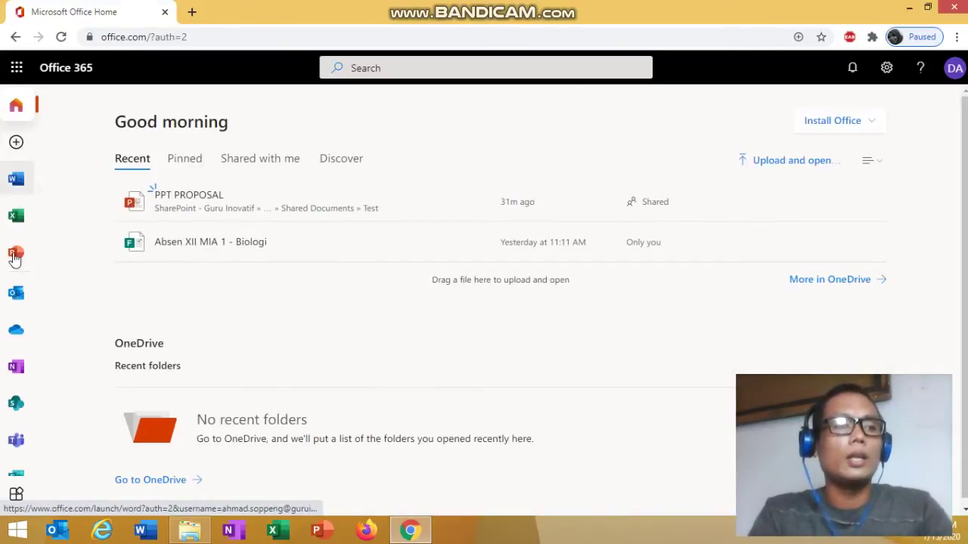
Look through the available Office 365 apps in the full app list and the app launcher.
drag(966, 236, 966, 235)
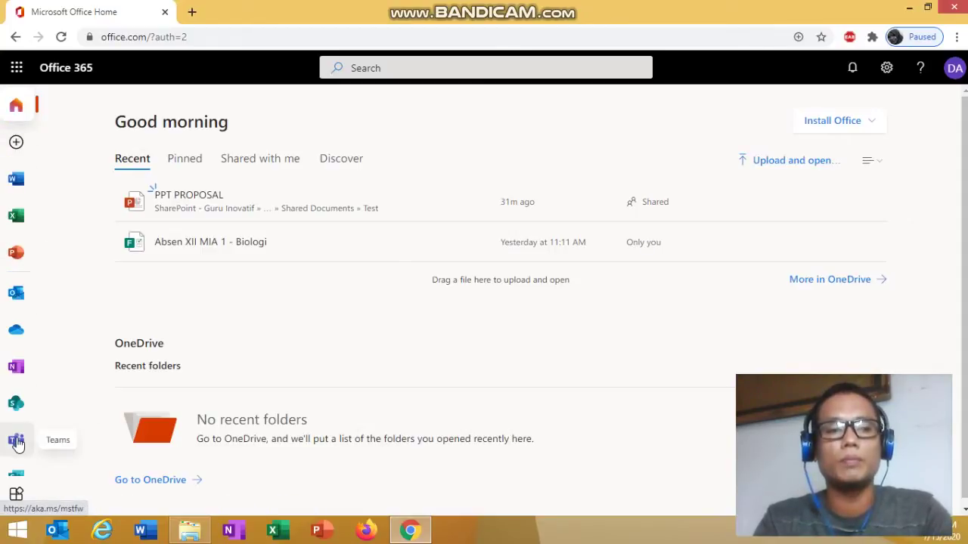
click(16, 493)
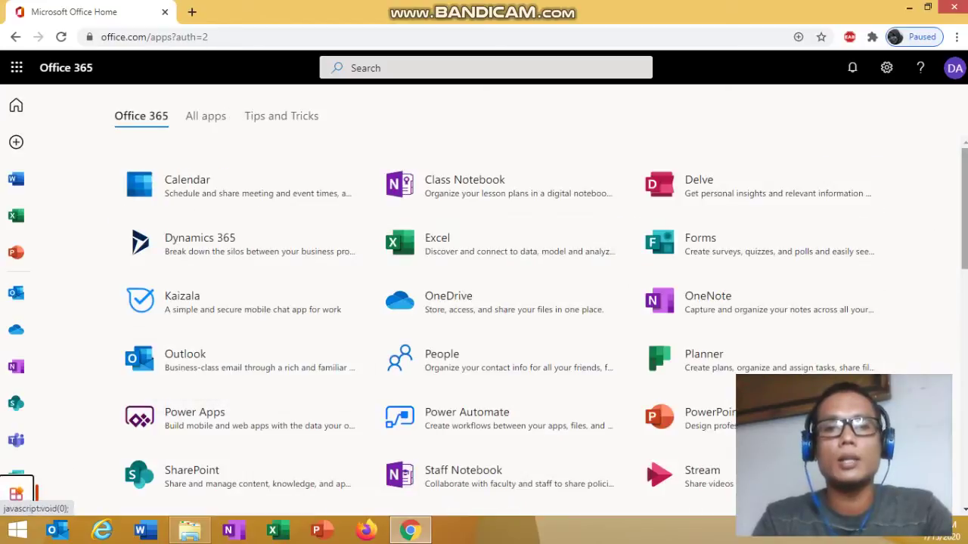
scroll(882, 224, down, 4)
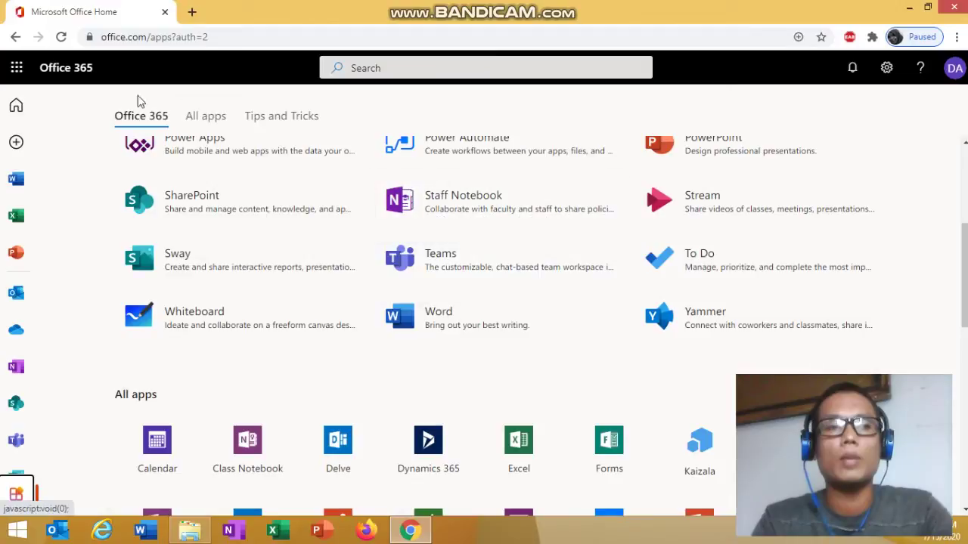
click(18, 71)
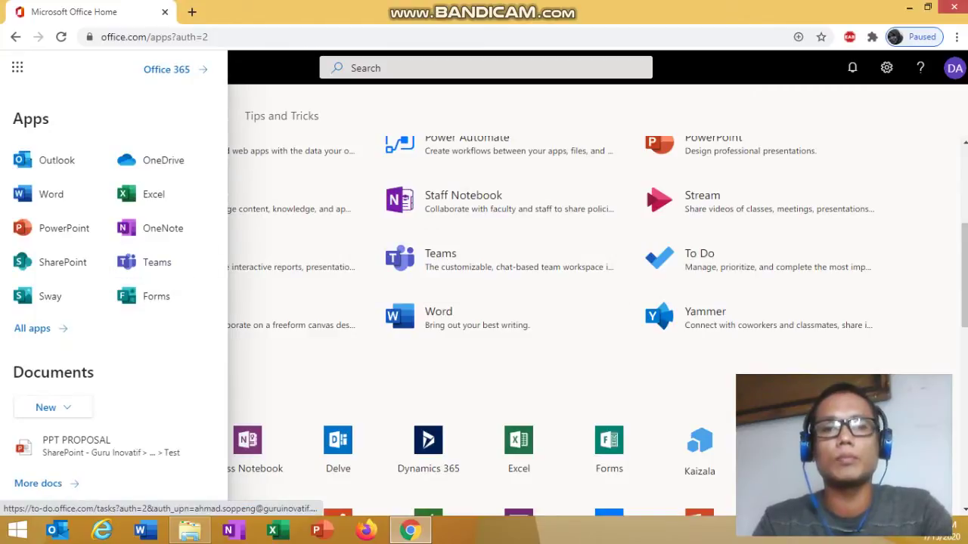
scroll(476, 96, up, 4)
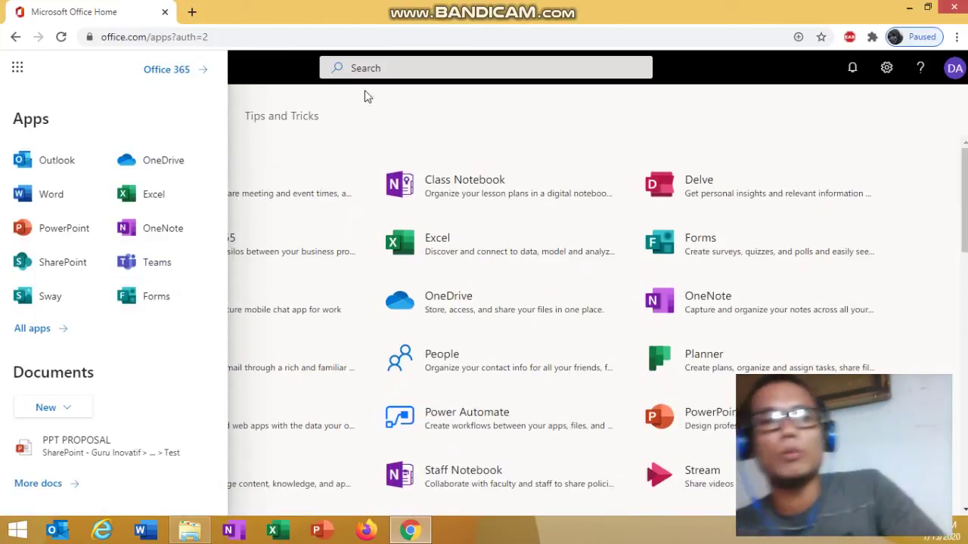
click(16, 68)
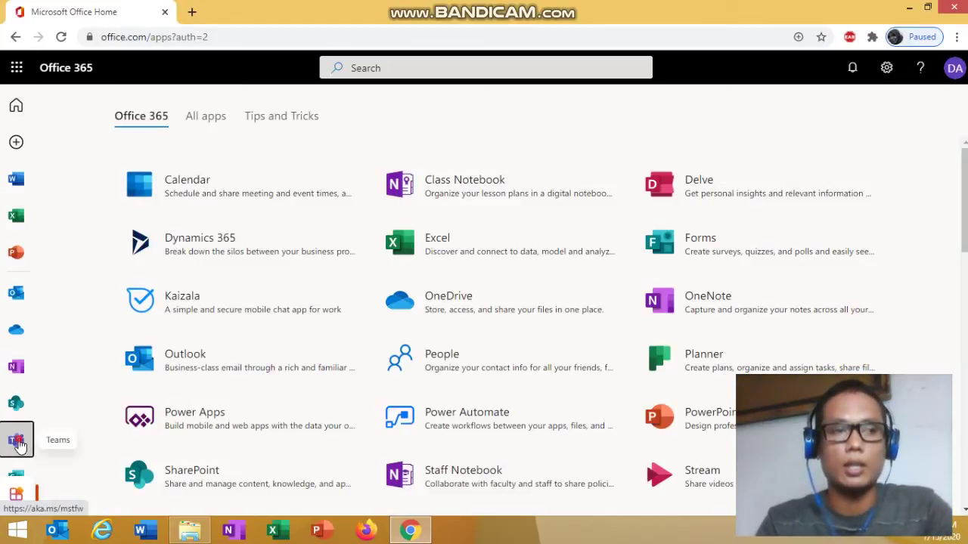
Open Microsoft Teams as the web app and go to the overview of your teams.
click(19, 443)
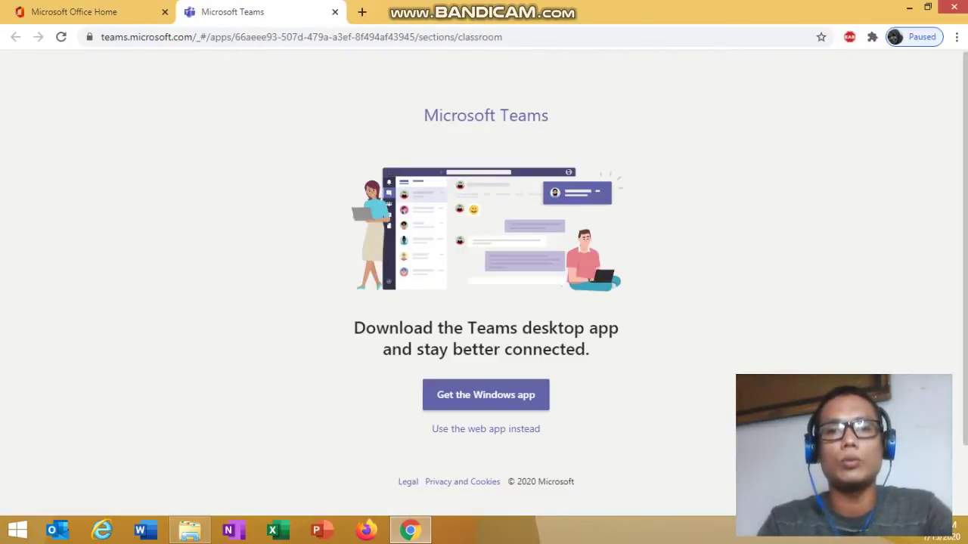
scroll(484, 283, down, 1)
scroll(484, 283, up, 1)
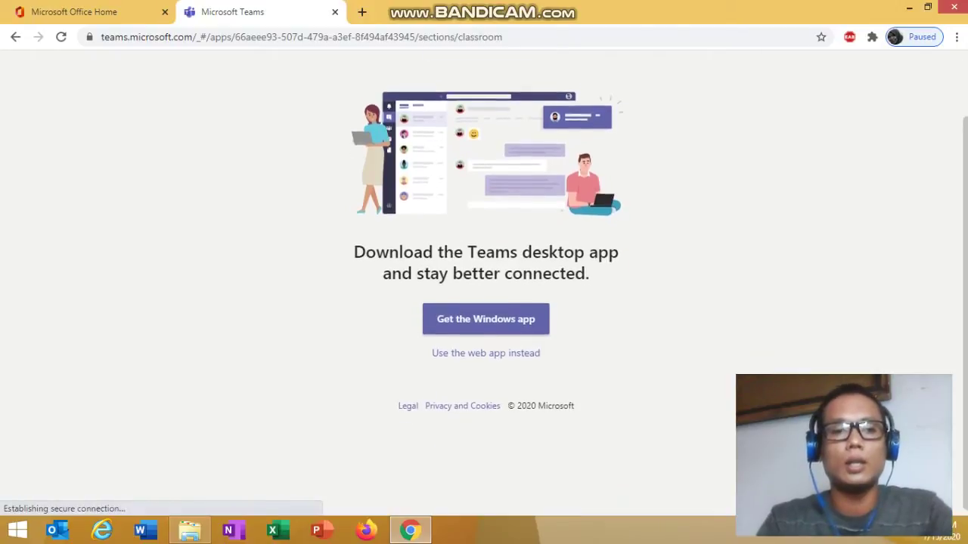
scroll(499, 104, up, 1)
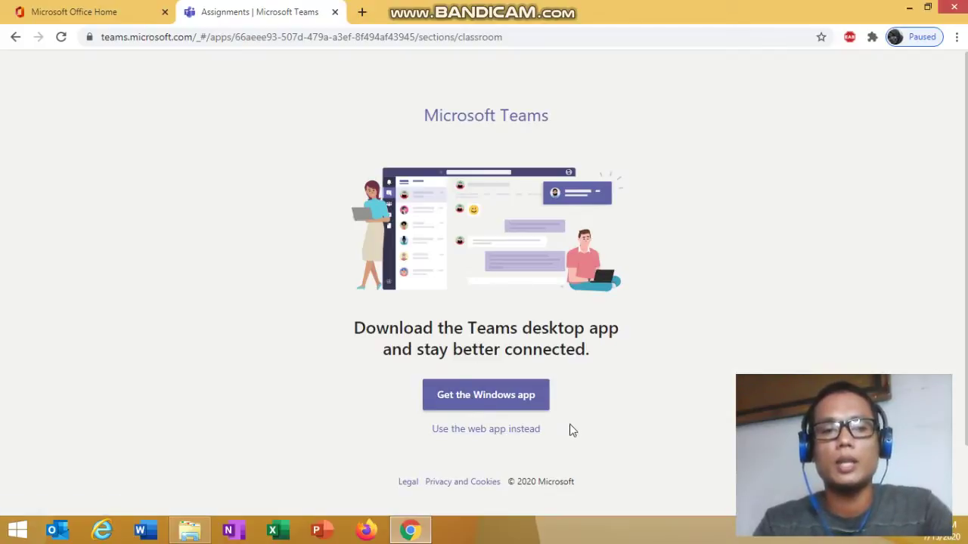
click(482, 433)
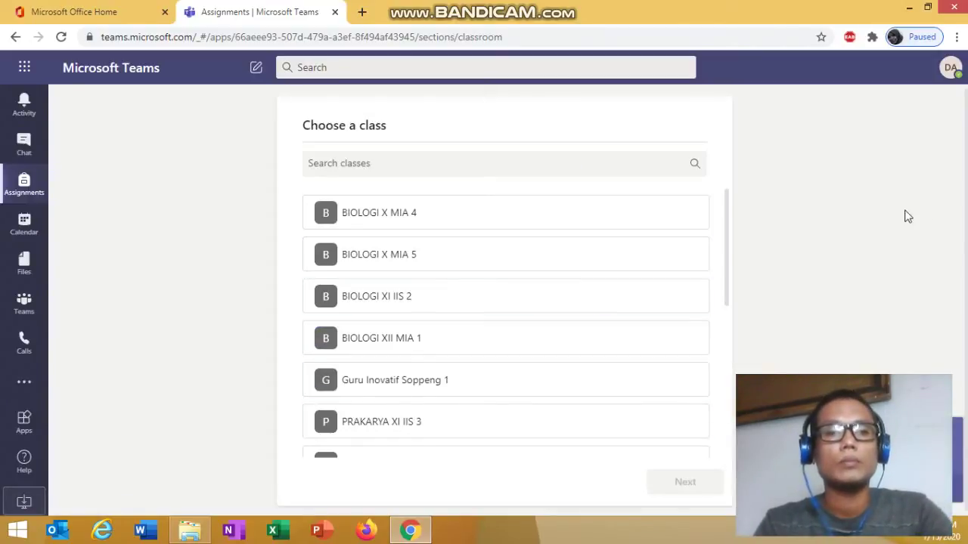
drag(726, 224, 742, 175)
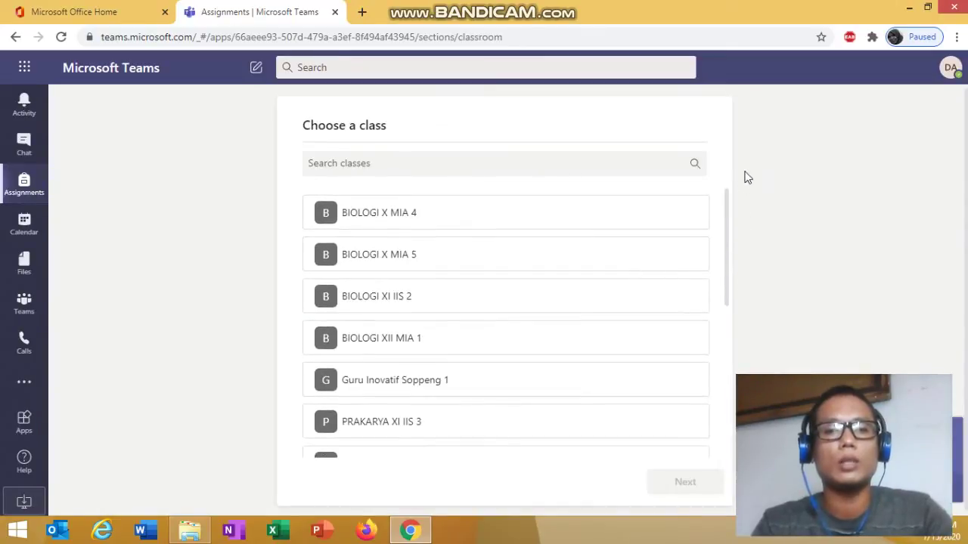
click(22, 297)
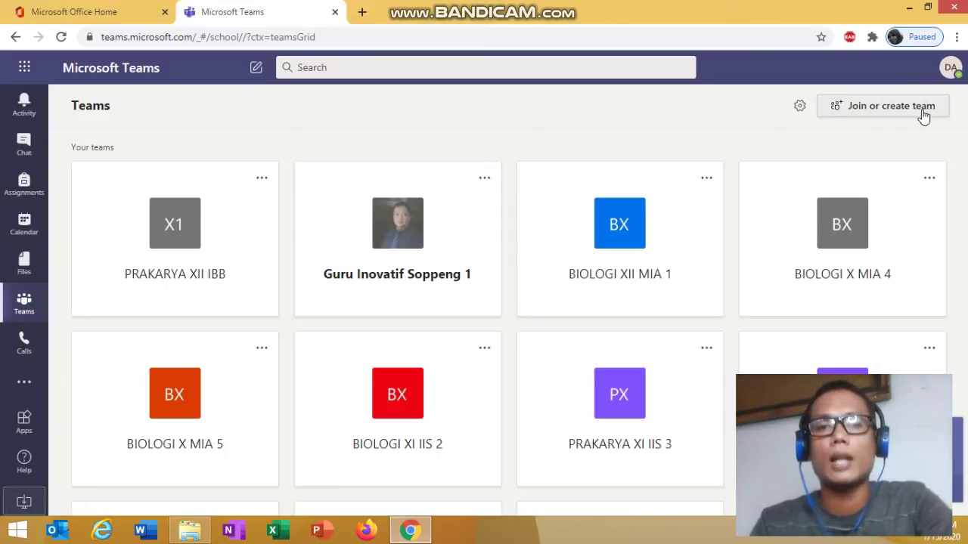
Switch the teams layout from Grid to List in the general settings.
click(795, 110)
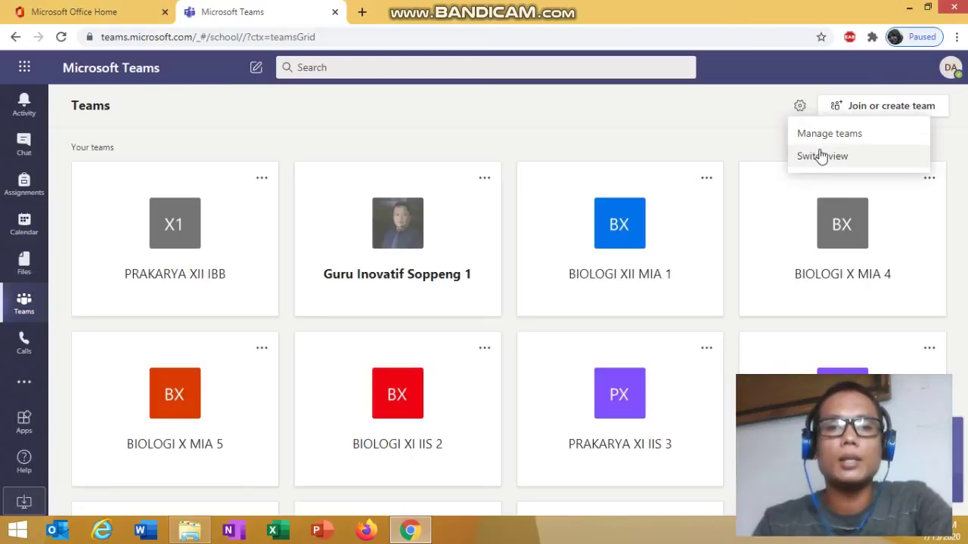
click(821, 156)
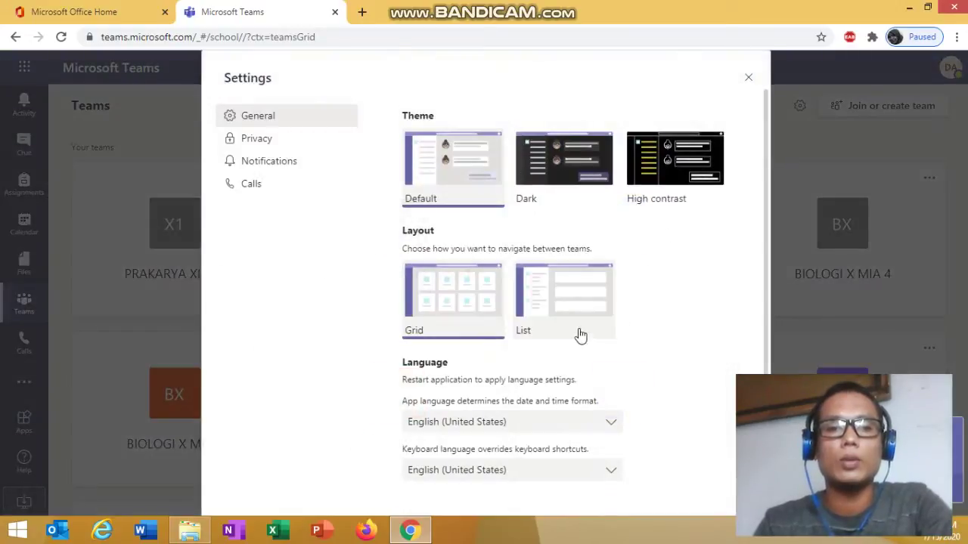
click(542, 287)
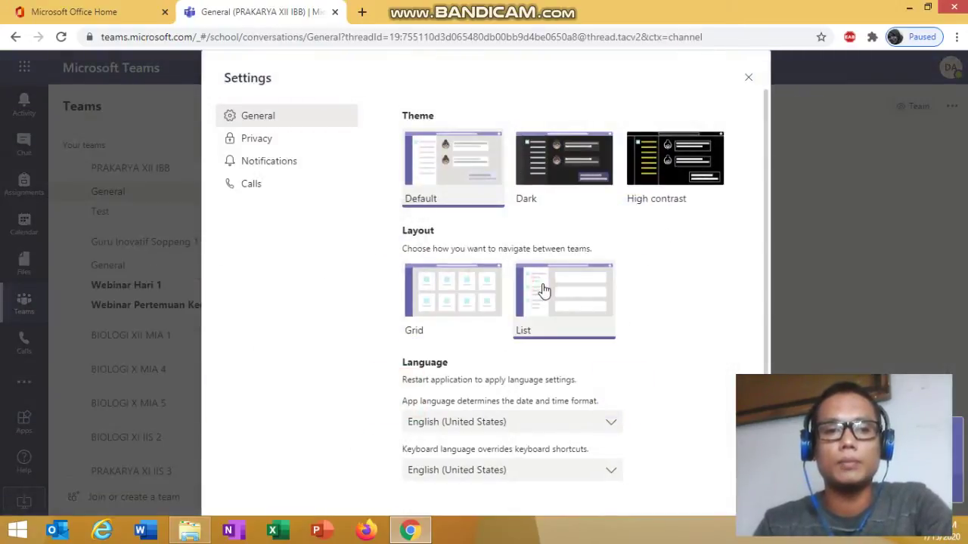
click(747, 80)
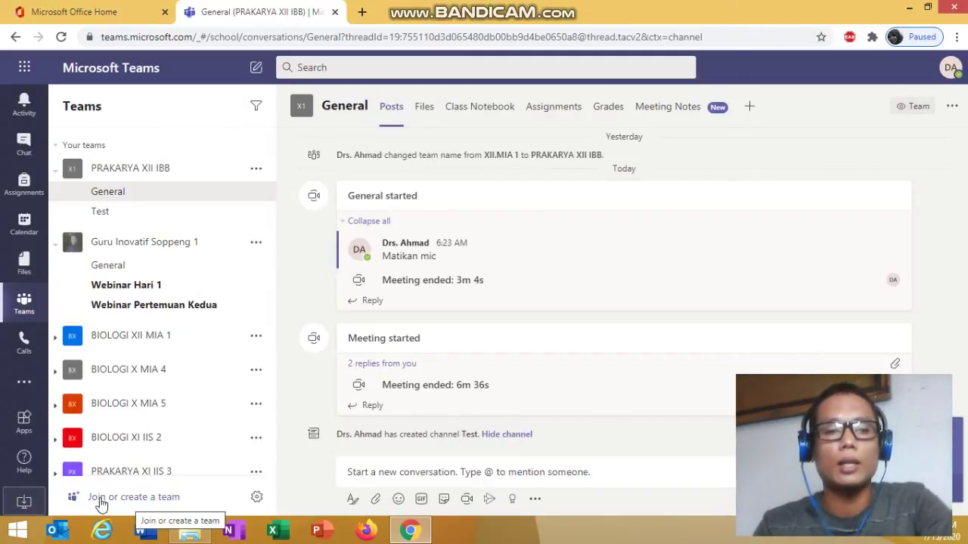
Create a Class team named "Bahasa Daerah XI IIS 2", leaving the description empty.
click(144, 502)
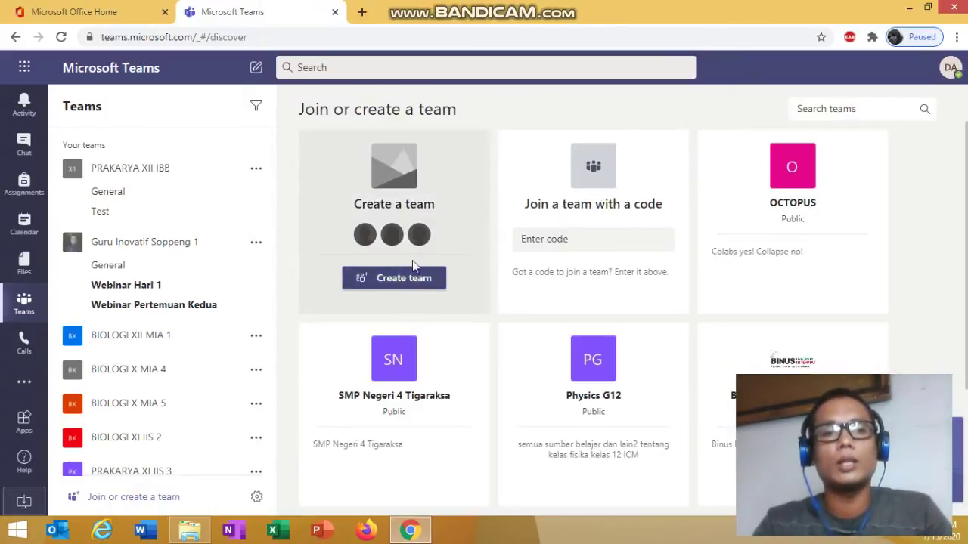
click(380, 281)
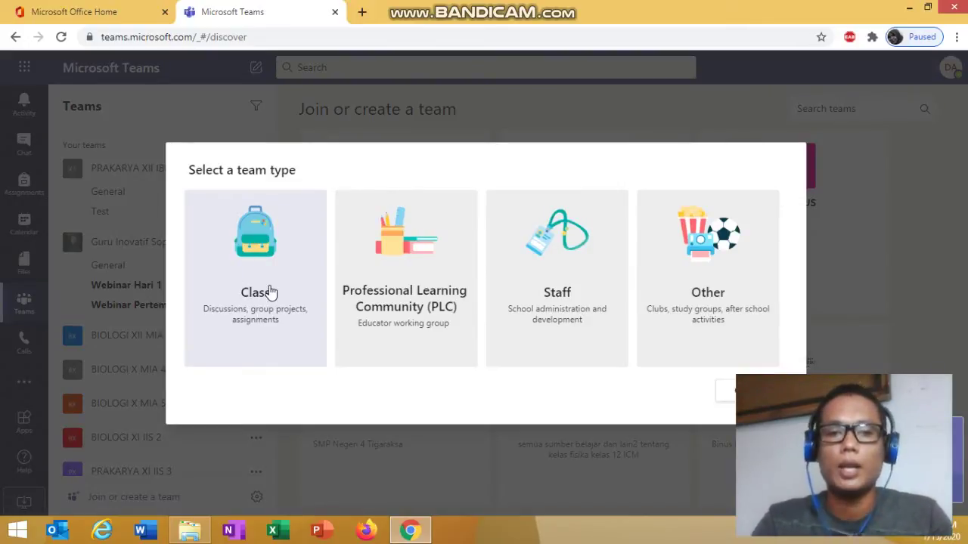
click(270, 292)
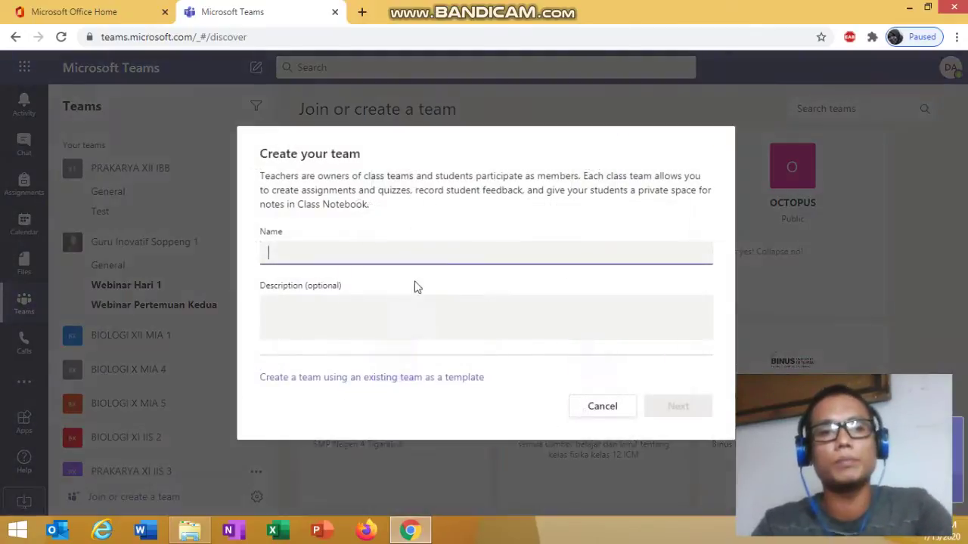
click(382, 248)
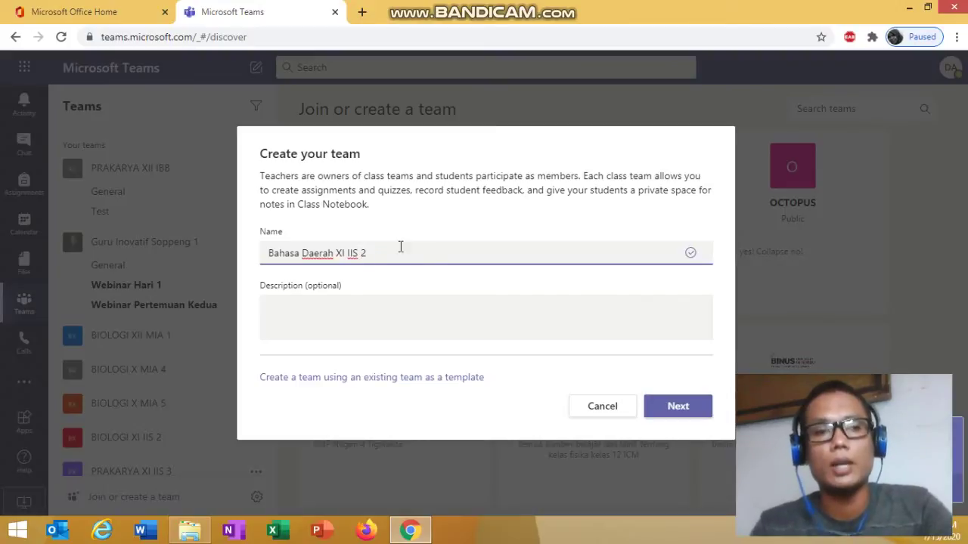
click(373, 308)
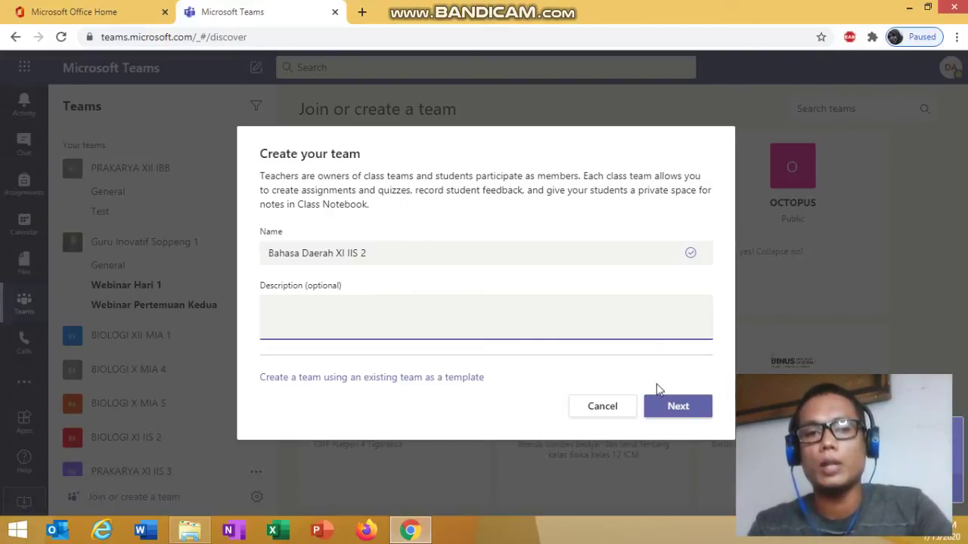
click(675, 405)
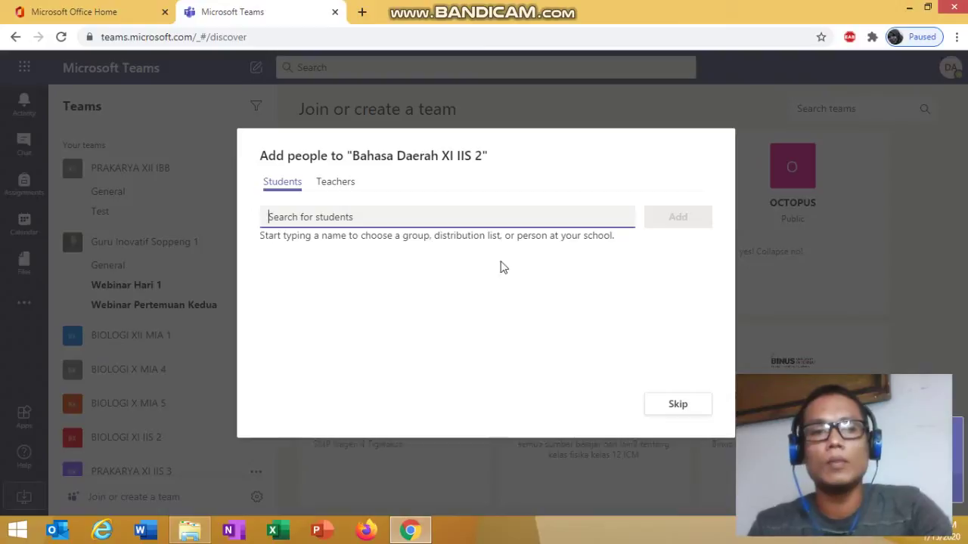
View the Teachers and Students options for adding people to the new team, ending on Students.
click(331, 188)
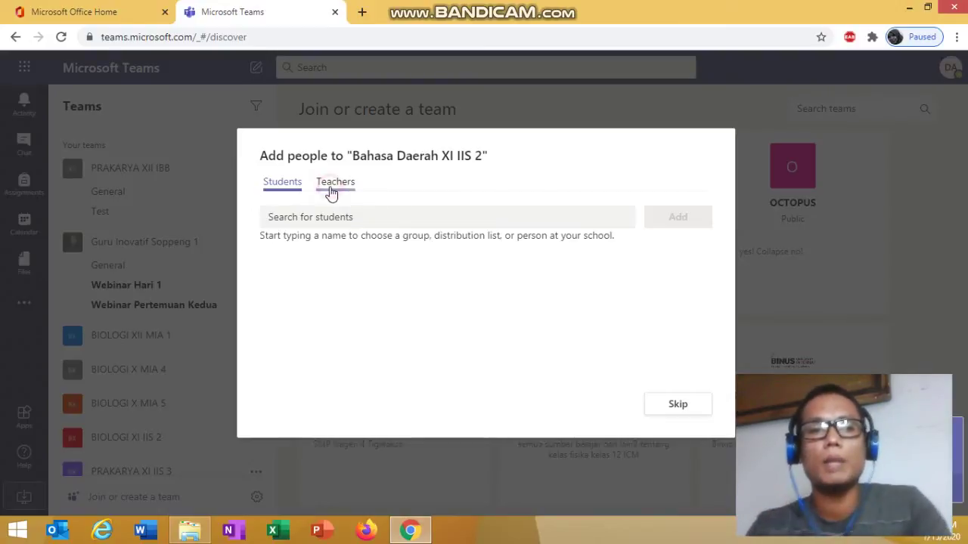
click(293, 187)
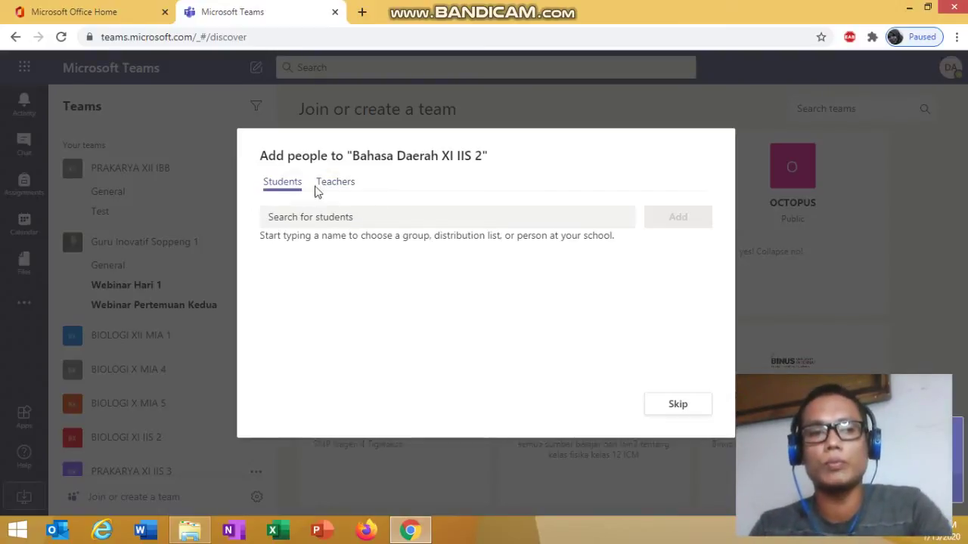
click(342, 189)
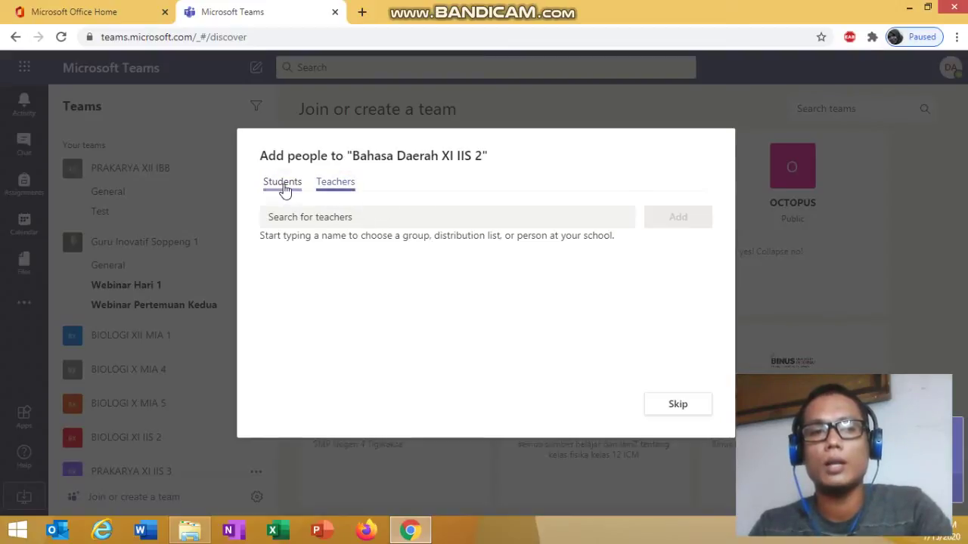
click(284, 189)
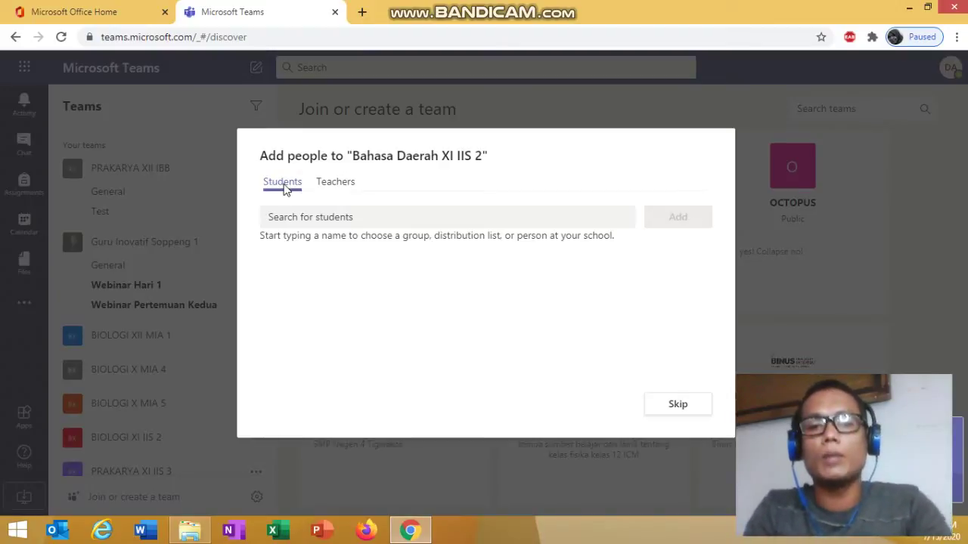
Search for a student by name among the people who can be added, and look through the suggestions.
click(349, 215)
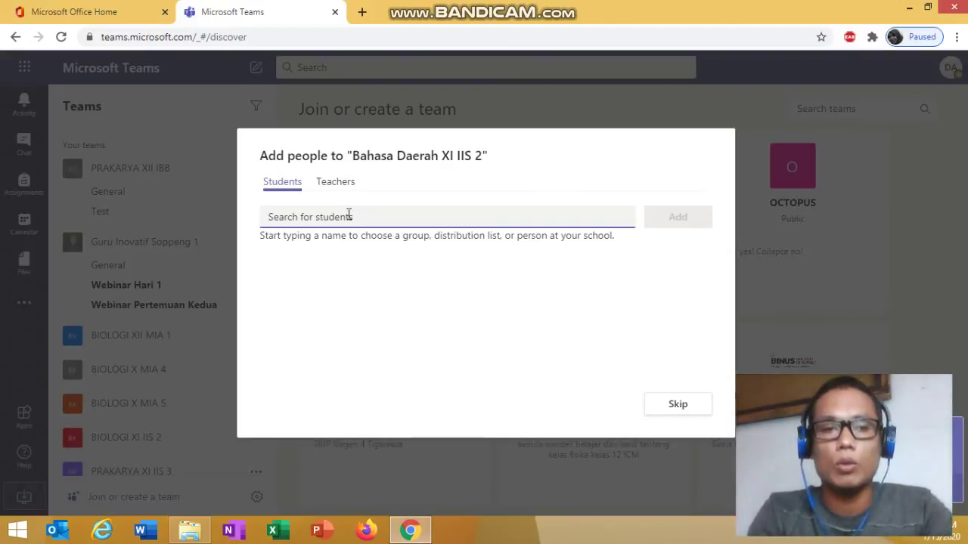
text(Siswamn)
key(BackSpace)
text(ndi)
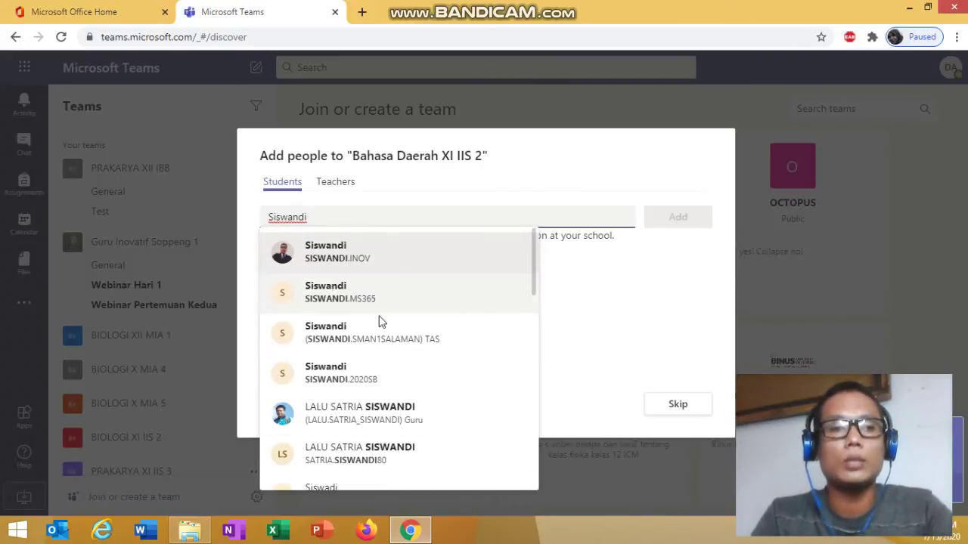
drag(534, 253, 529, 278)
click(528, 255)
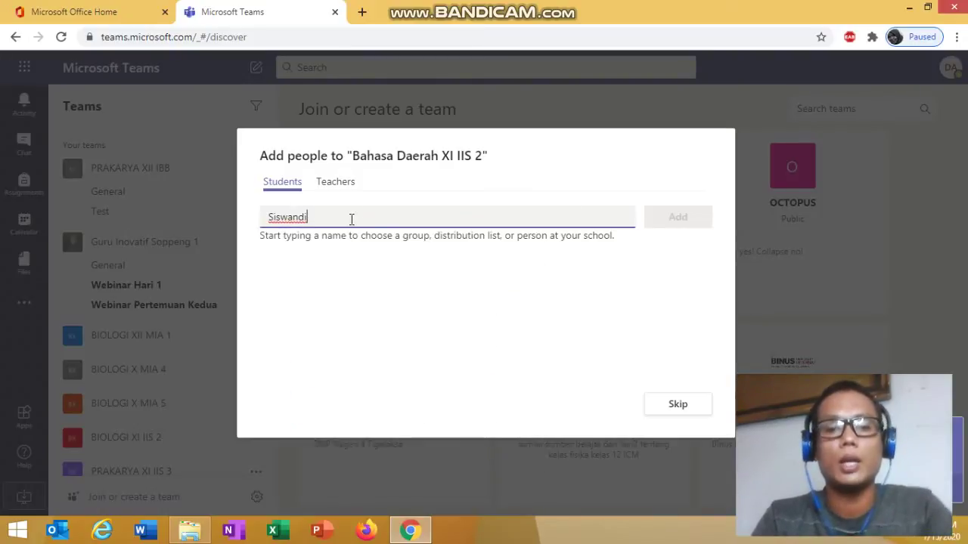
Clear the student search and skip adding people to the new team.
key(BackSpace)
key(BackSpace)
key(BackSpace)
key(BackSpace)
key(BackSpace)
key(BackSpace)
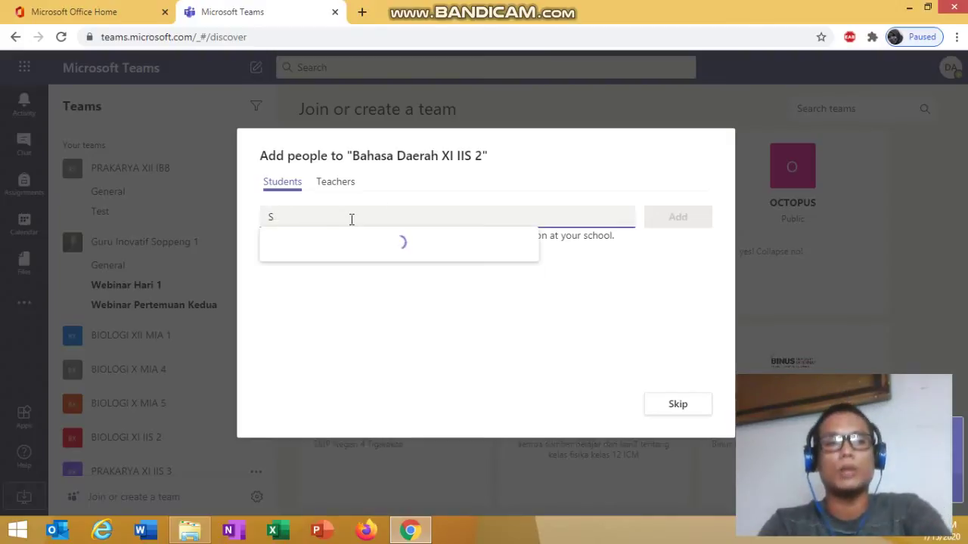
key(BackSpace)
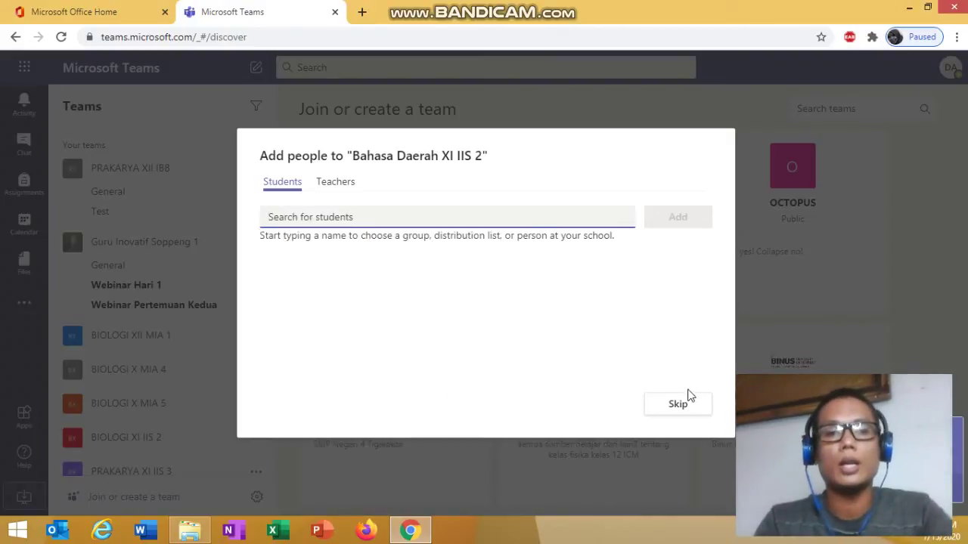
click(680, 404)
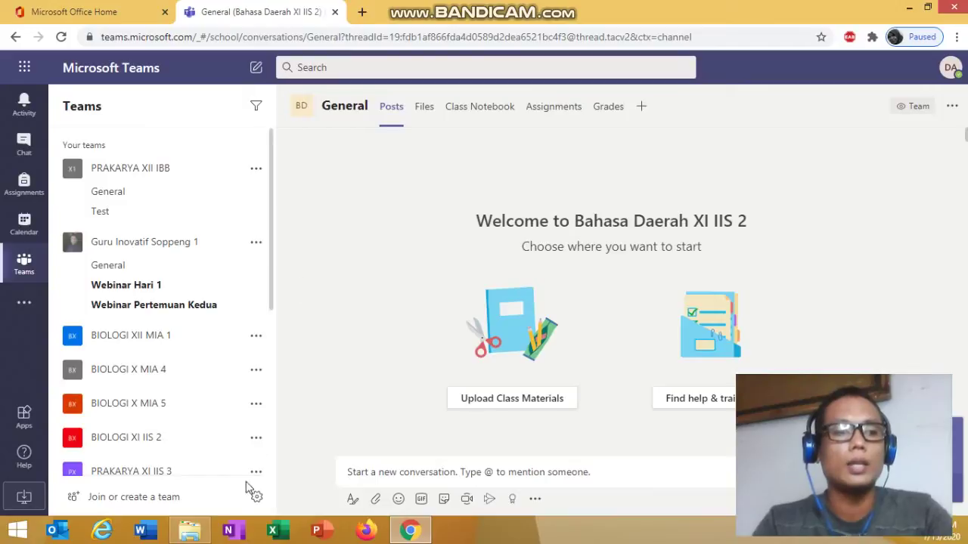
Switch the teams layout to Grid in the general settings, then close the settings.
click(256, 498)
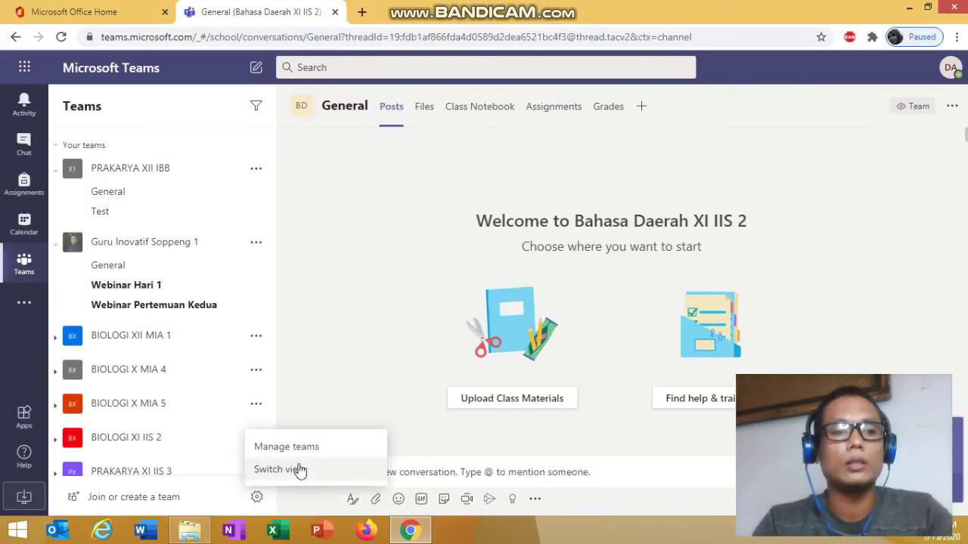
click(299, 469)
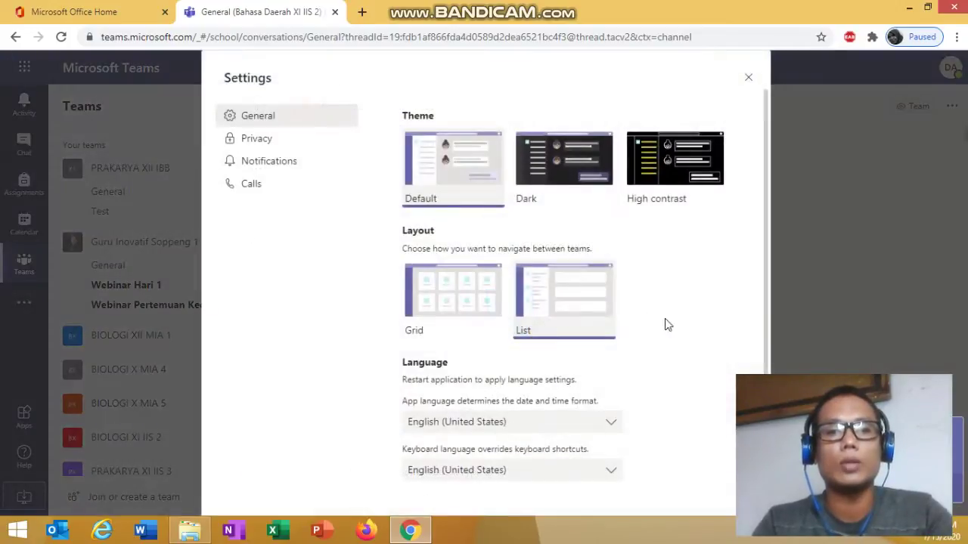
click(436, 321)
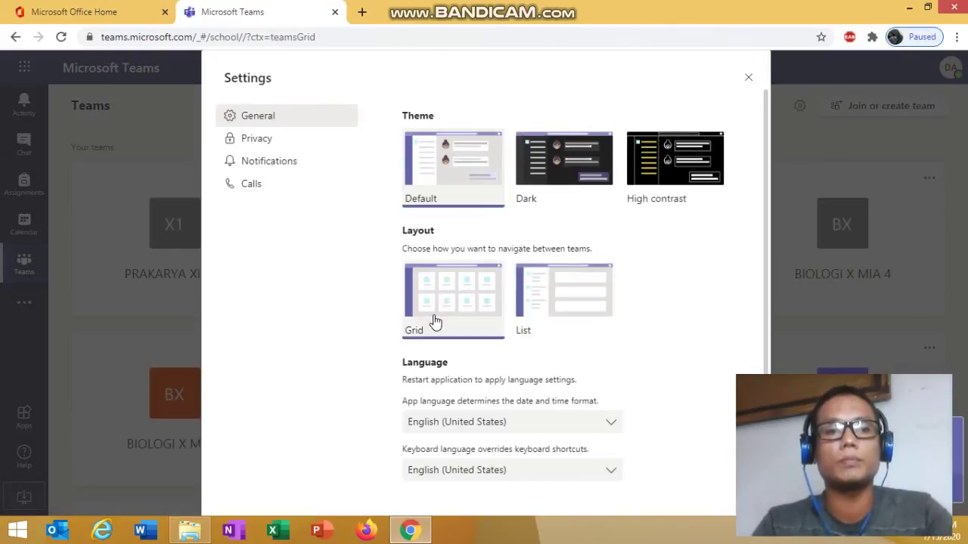
click(750, 78)
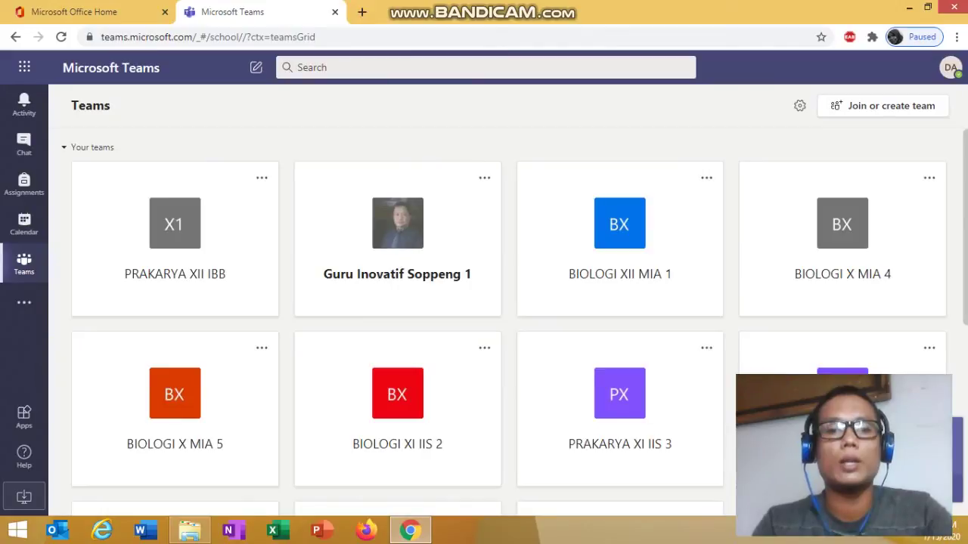
Open the "Bahasa Daerah XI IIS 2" team from the teams overview and view its Files and Class Notebook pages.
scroll(519, 324, down, 5)
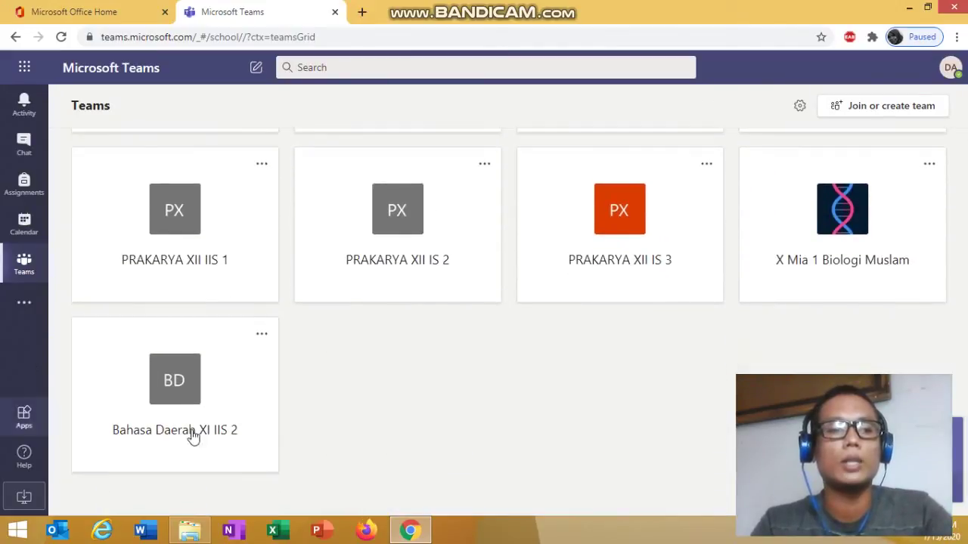
click(171, 383)
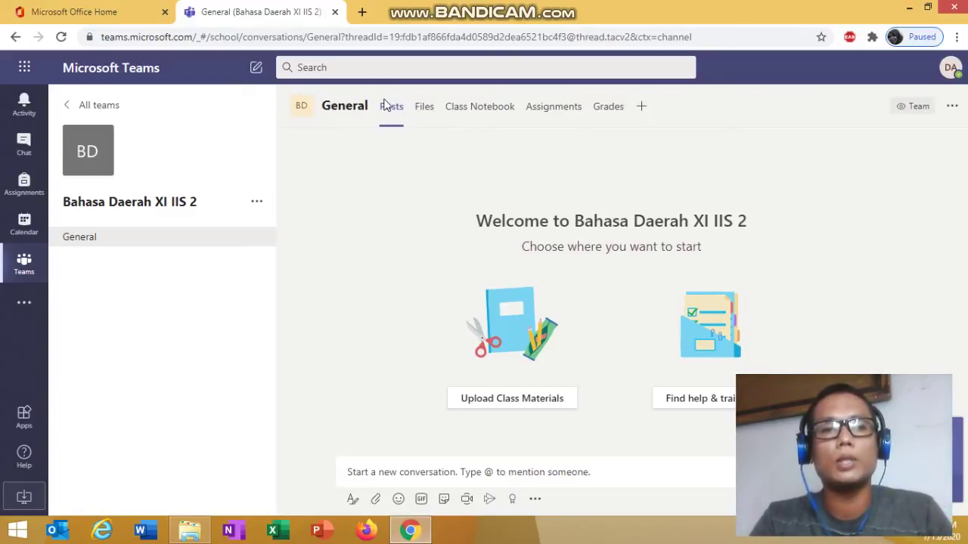
click(420, 112)
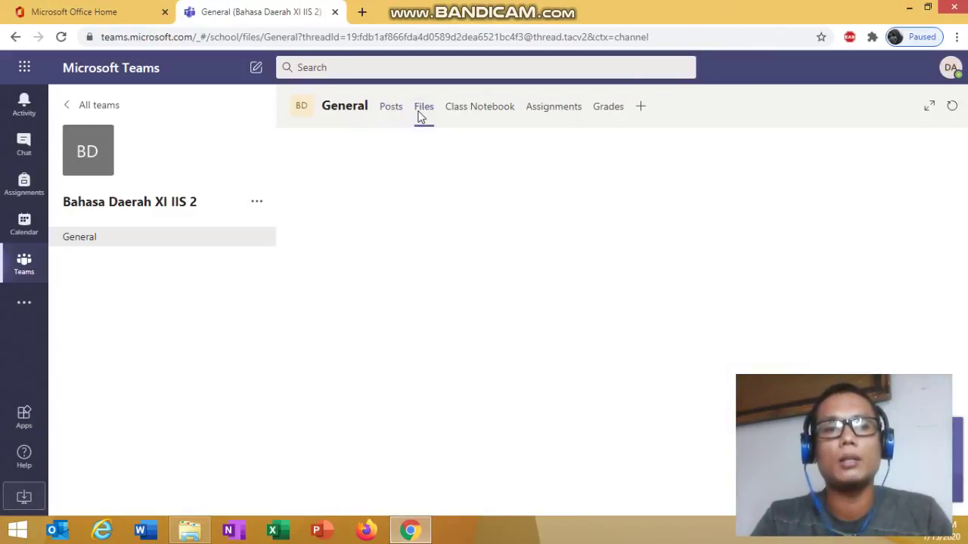
click(493, 111)
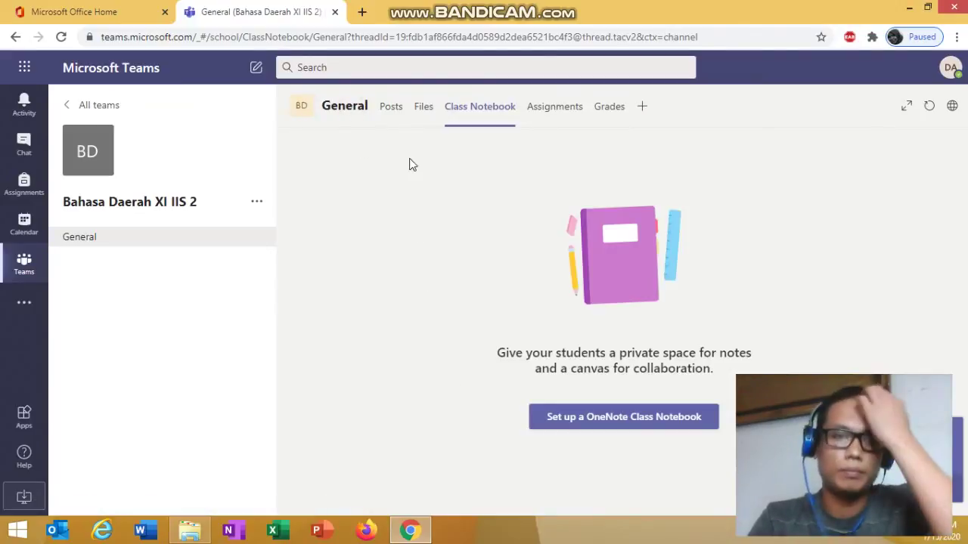
Post the message "Assalamu Alaikum" in the General channel's conversation.
click(393, 113)
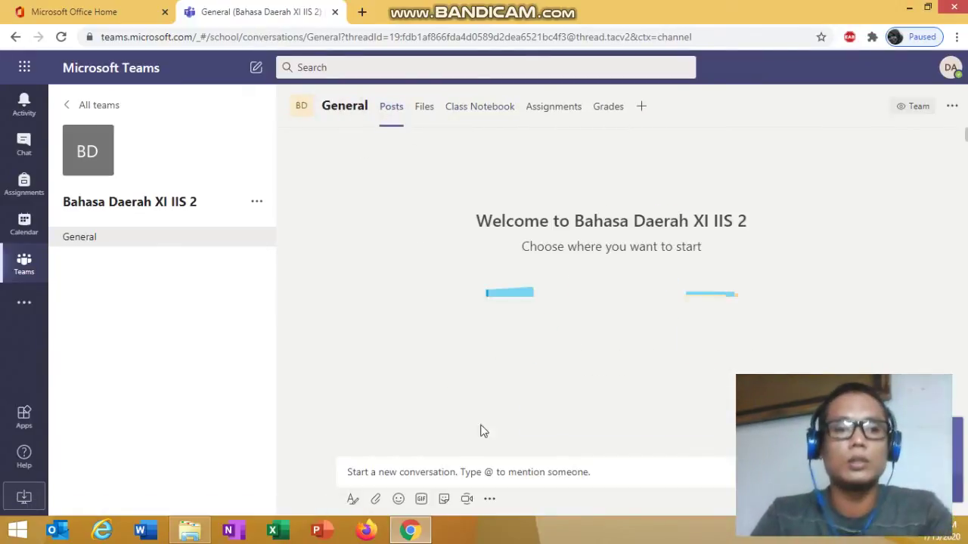
click(369, 472)
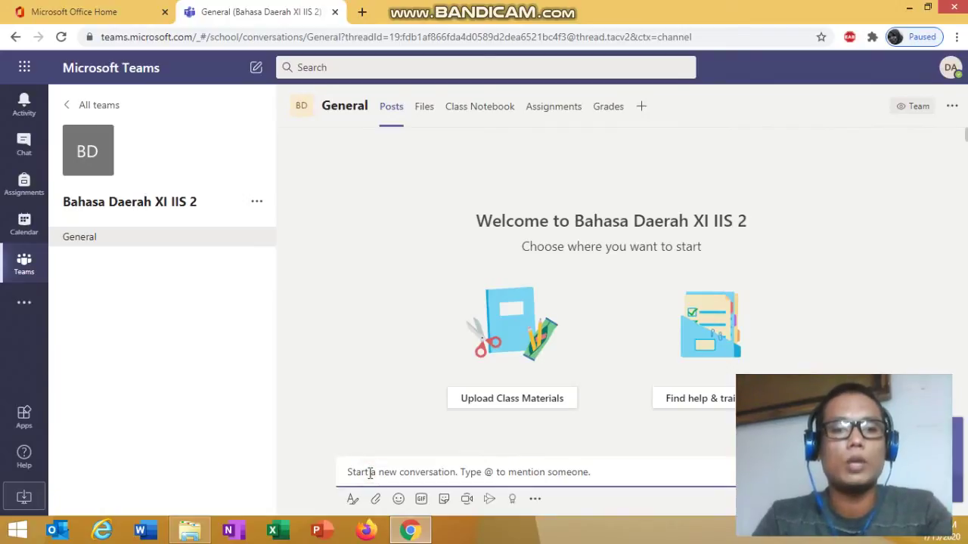
text(S)
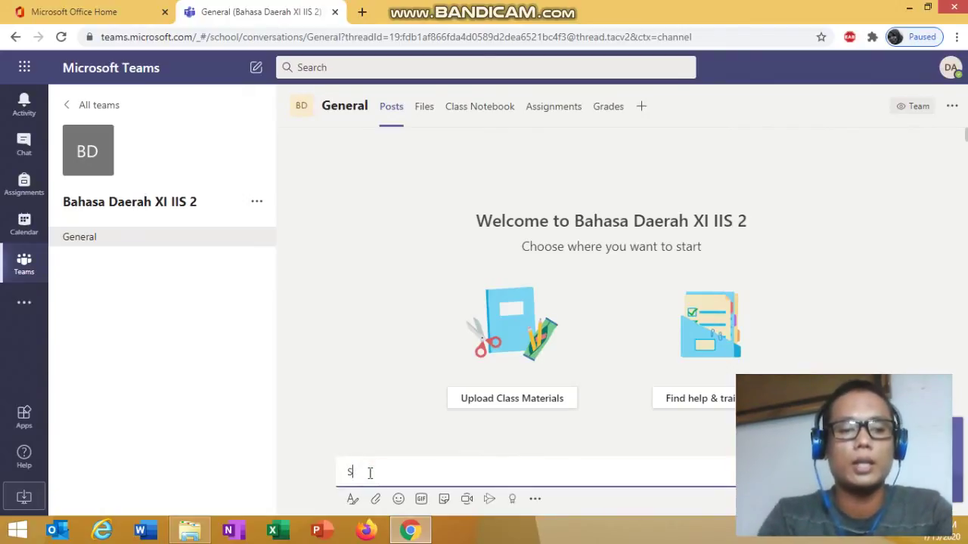
key(BackSpace)
text(Assalamu Alaikum)
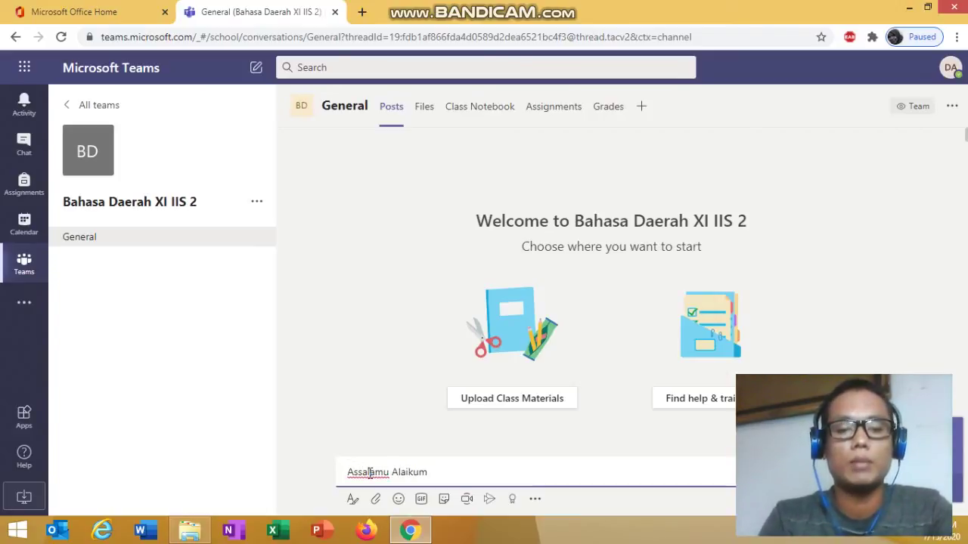
key(Return)
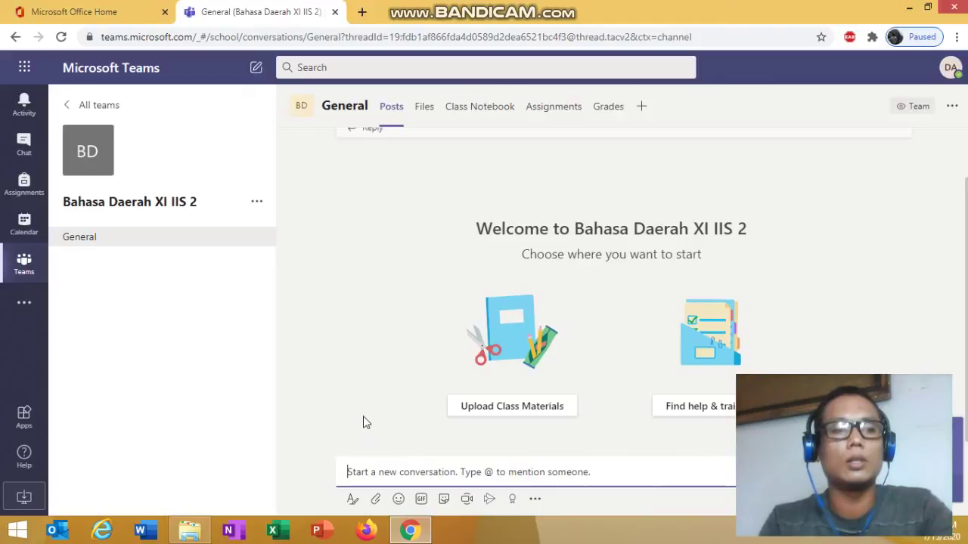
Look at the message box's file attachment sources, Meet now options and available apps without using any.
click(374, 499)
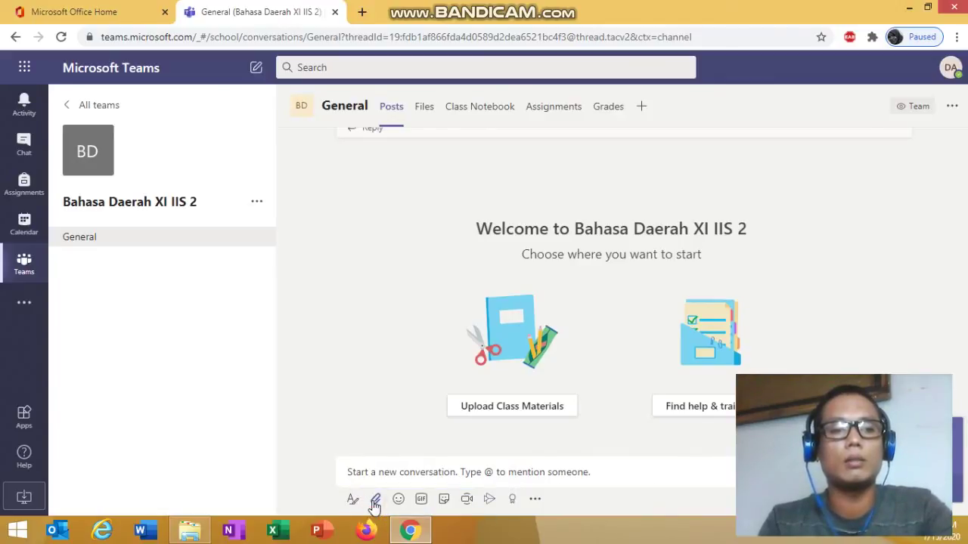
click(375, 501)
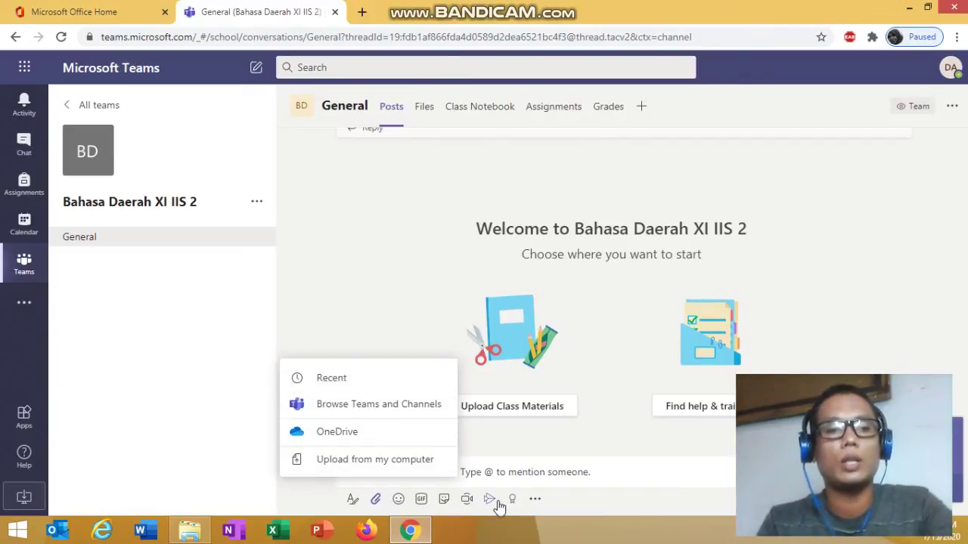
click(466, 500)
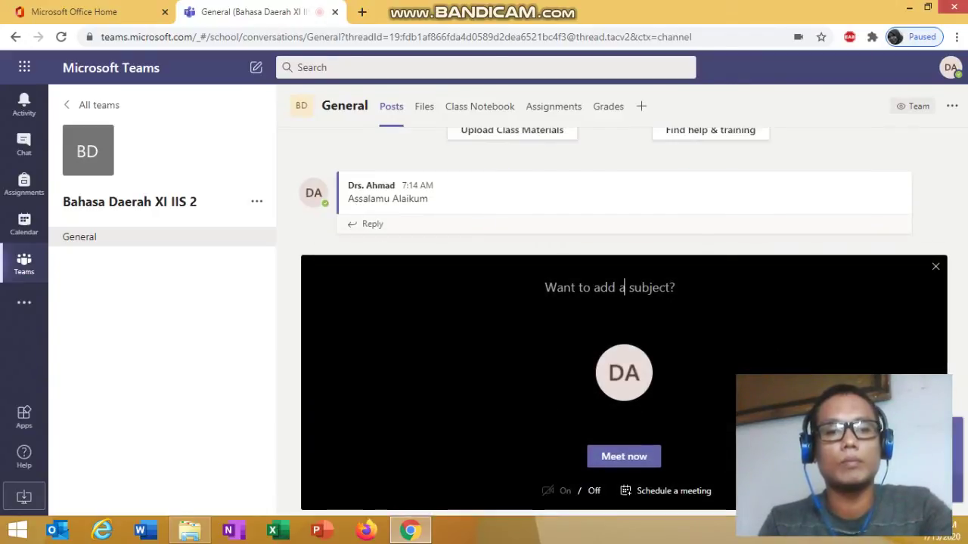
click(935, 267)
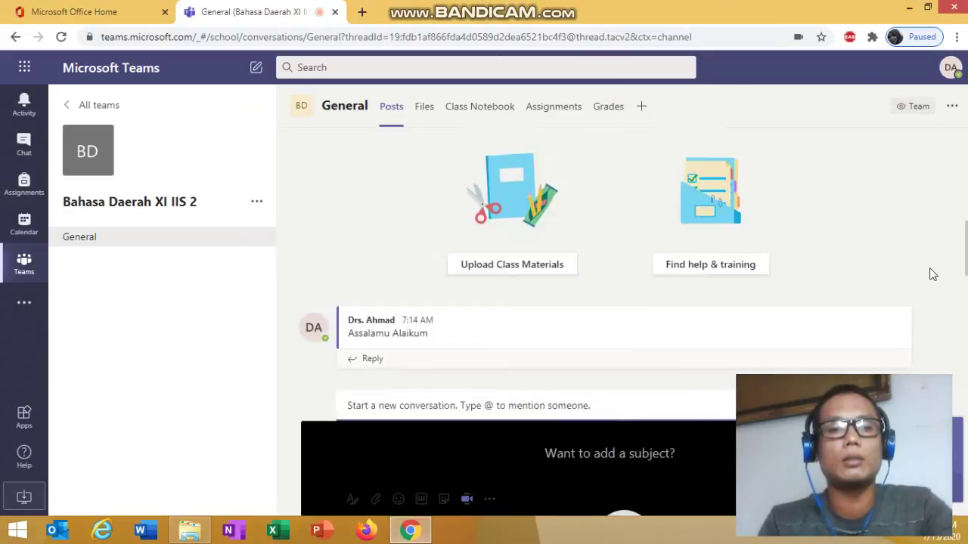
click(489, 499)
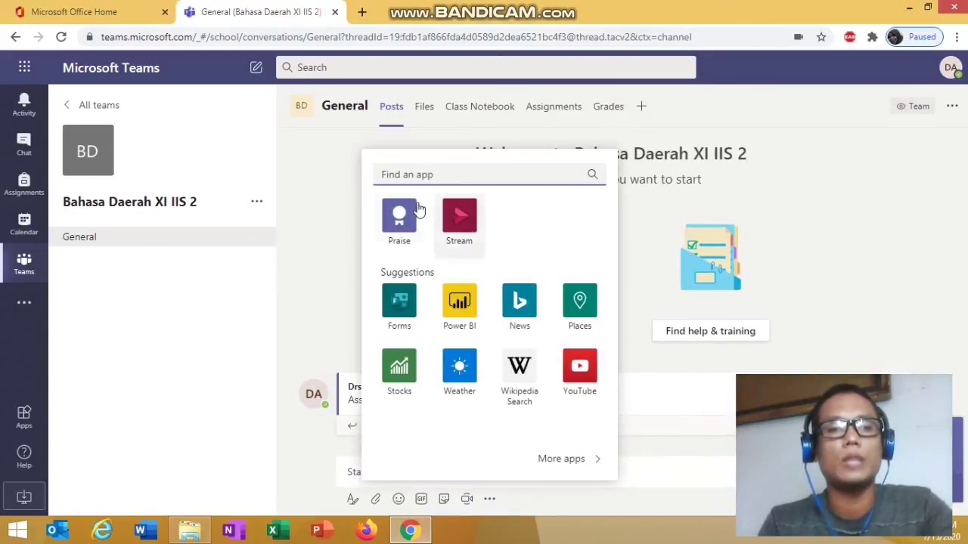
click(650, 446)
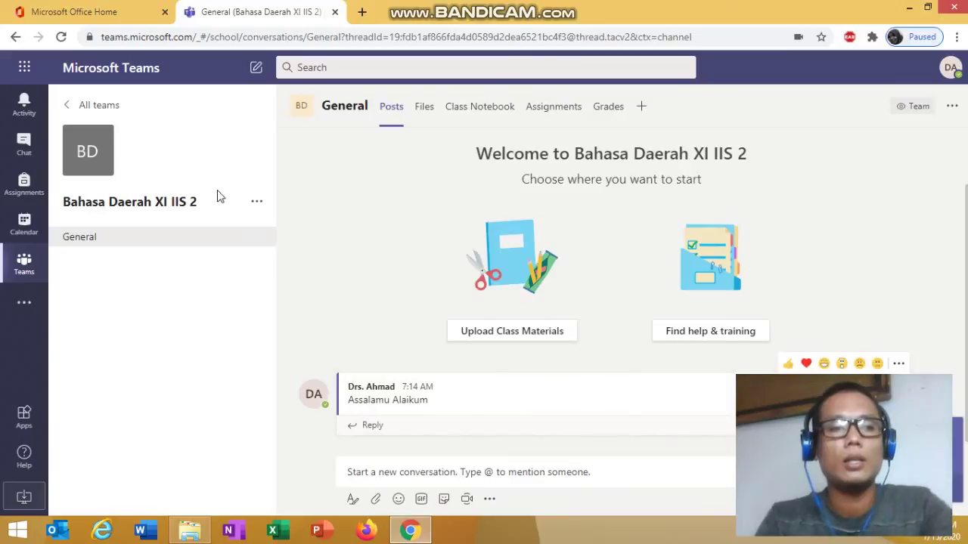
Find a colleague by name and add them as a student member of the "Bahasa Daerah XI IIS 2" team.
click(257, 203)
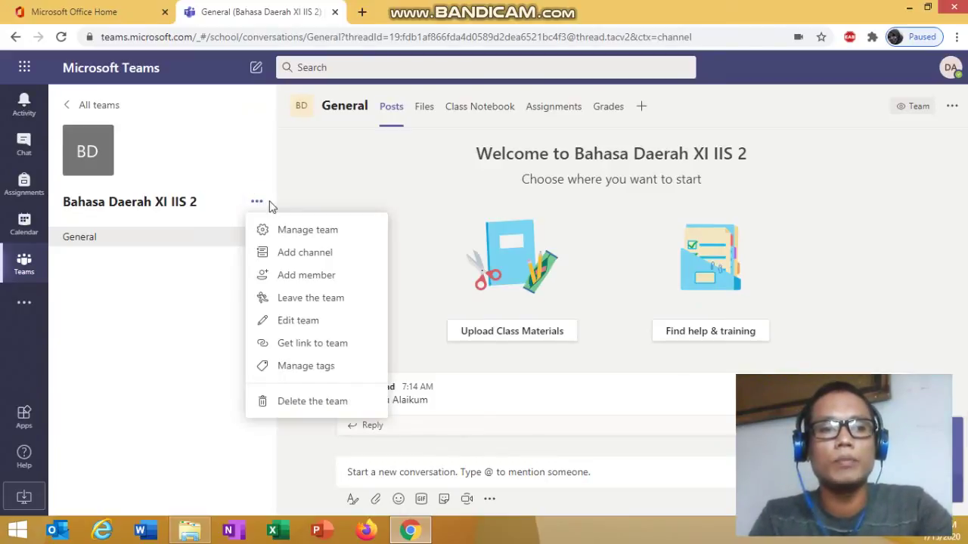
click(257, 204)
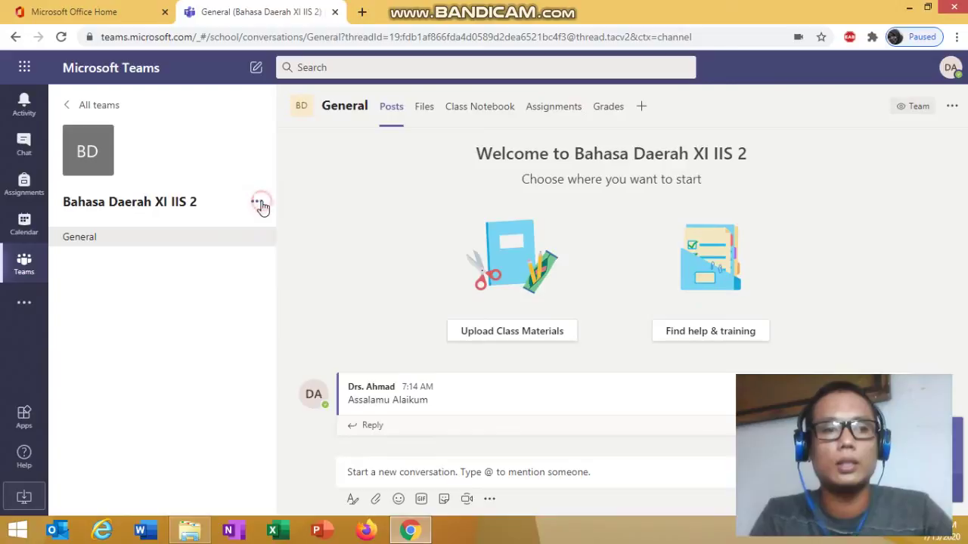
click(257, 204)
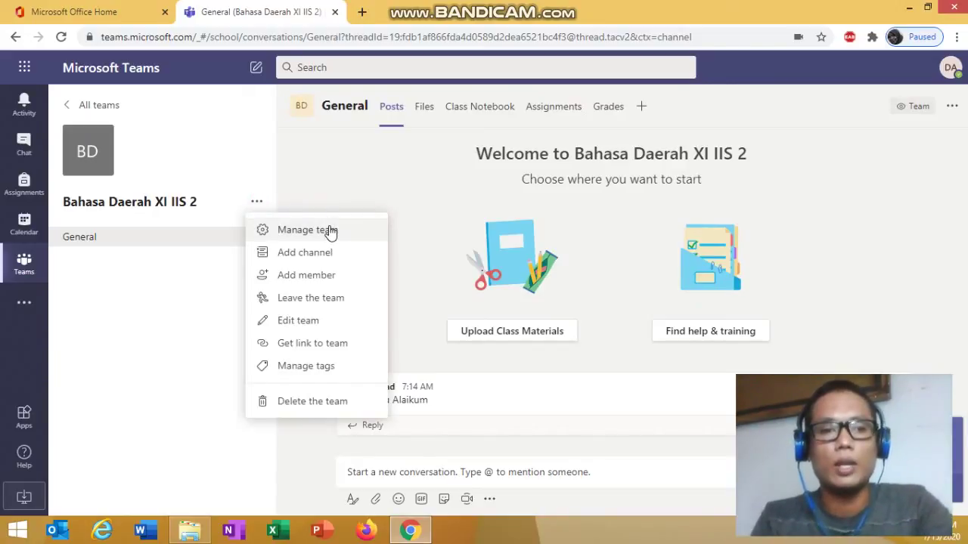
click(298, 277)
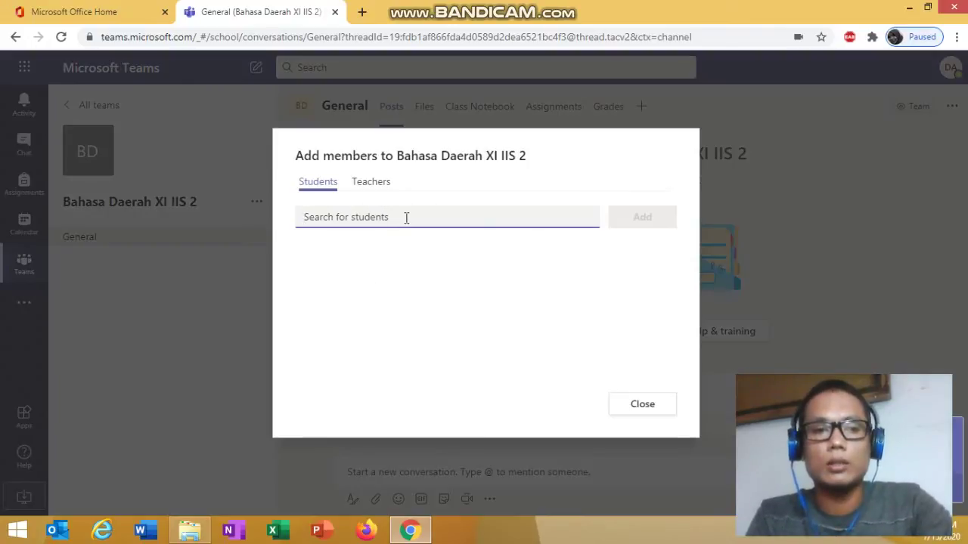
text(M)
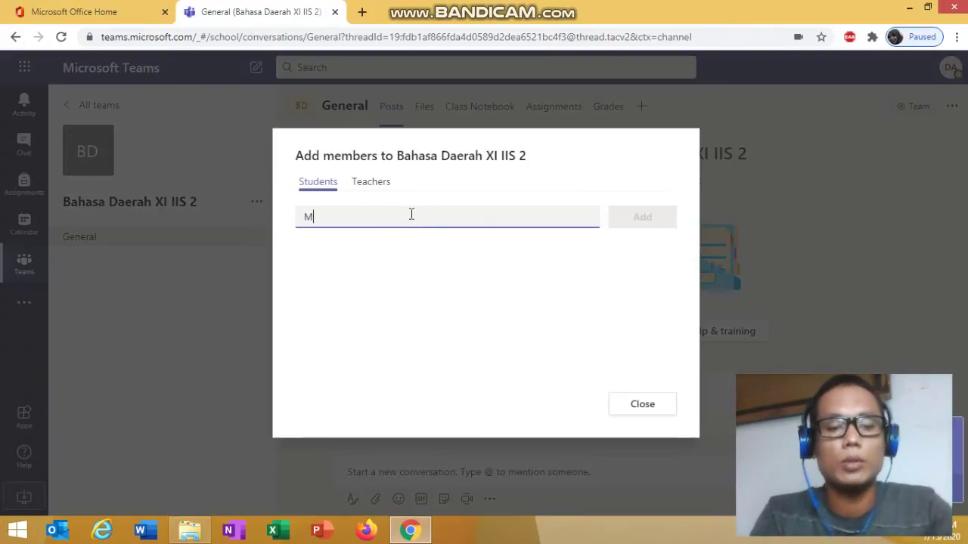
text(uslam)
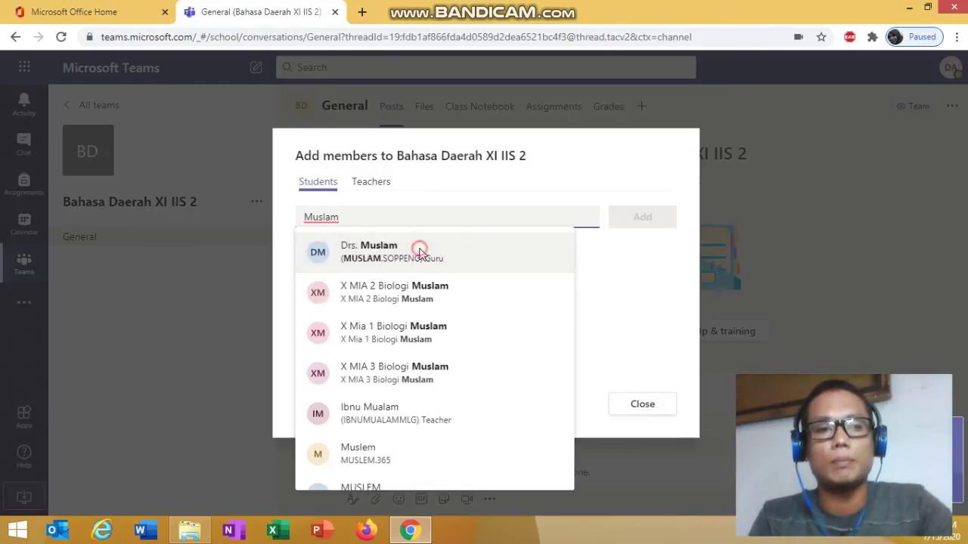
click(421, 254)
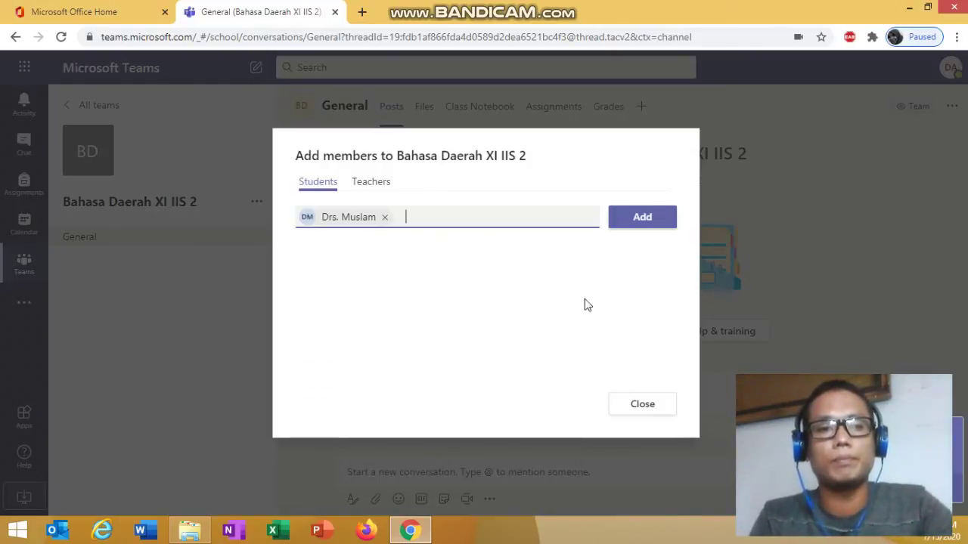
click(643, 219)
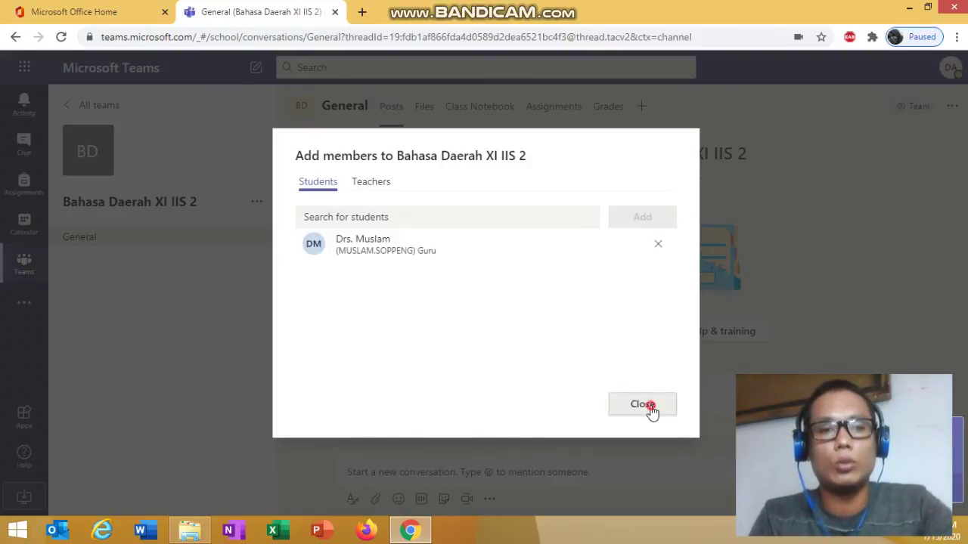
click(649, 407)
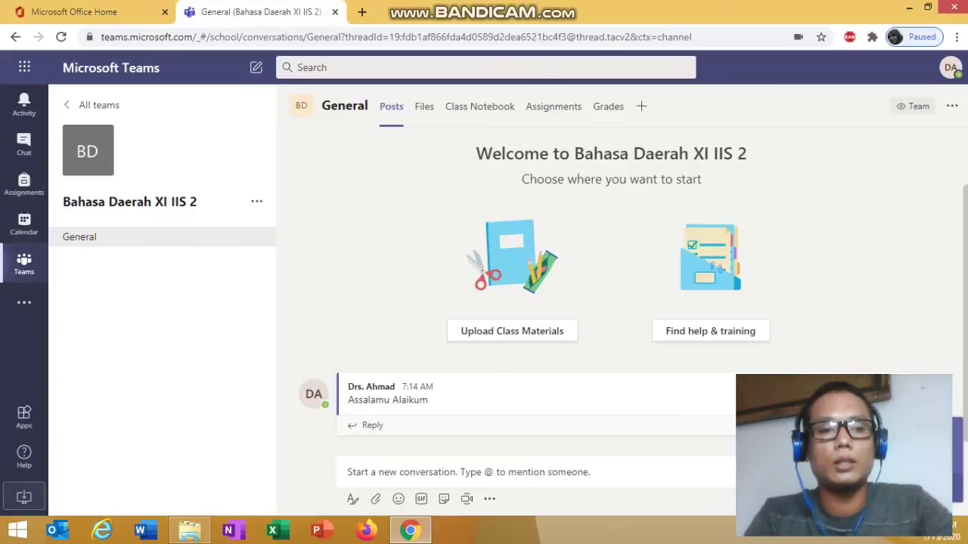
click(259, 202)
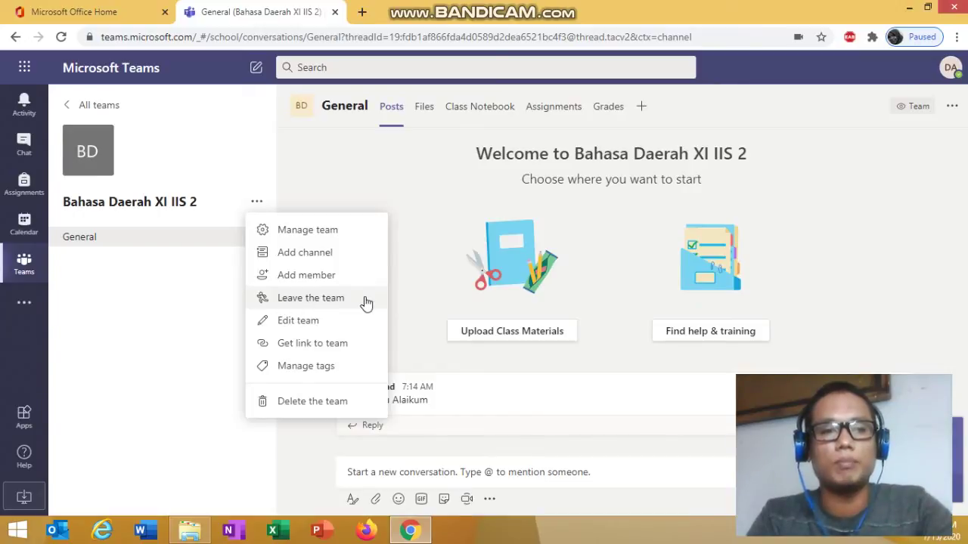
click(316, 322)
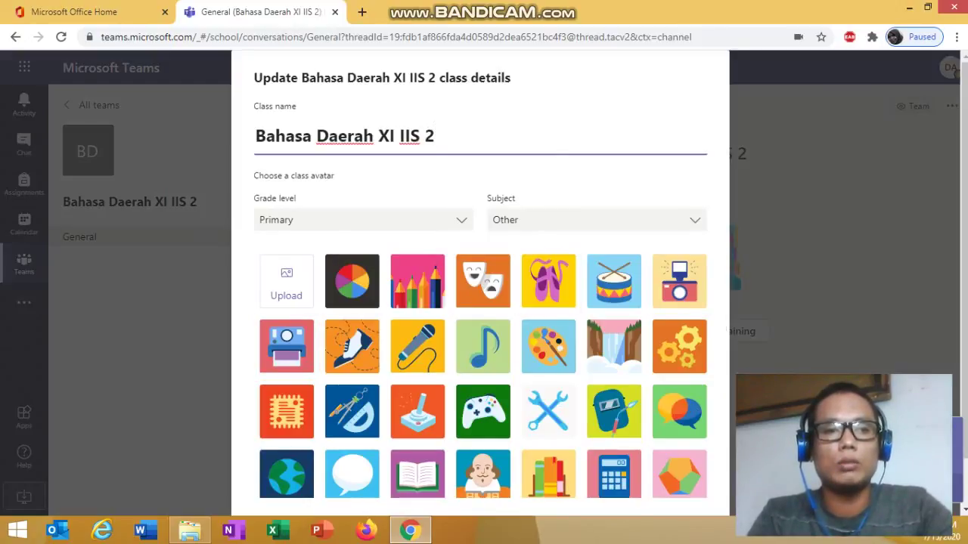
click(367, 219)
click(367, 219)
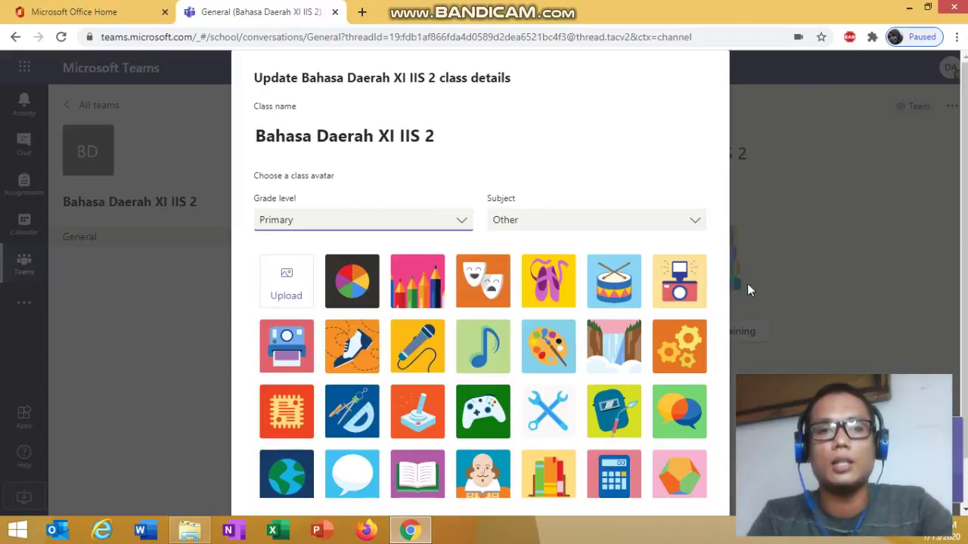
drag(725, 287, 723, 130)
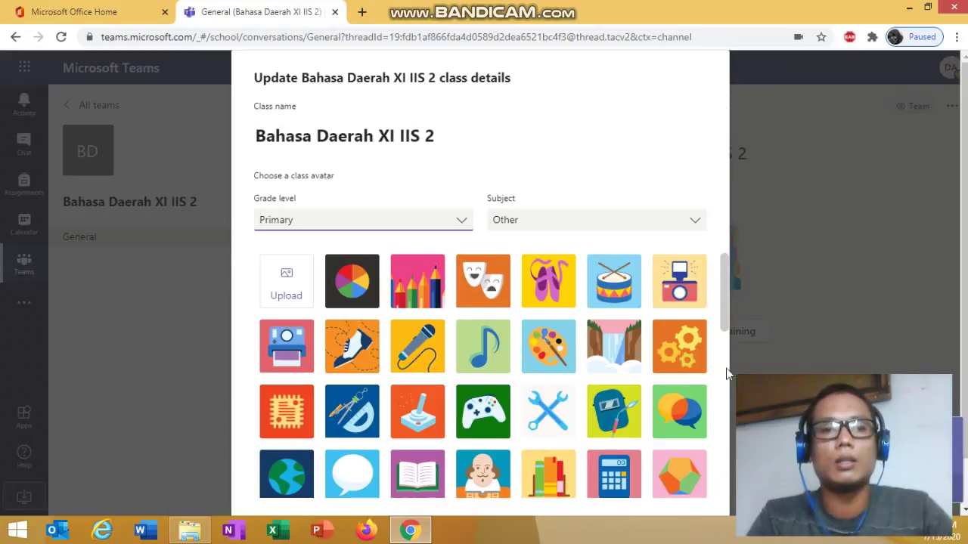
drag(727, 422, 725, 504)
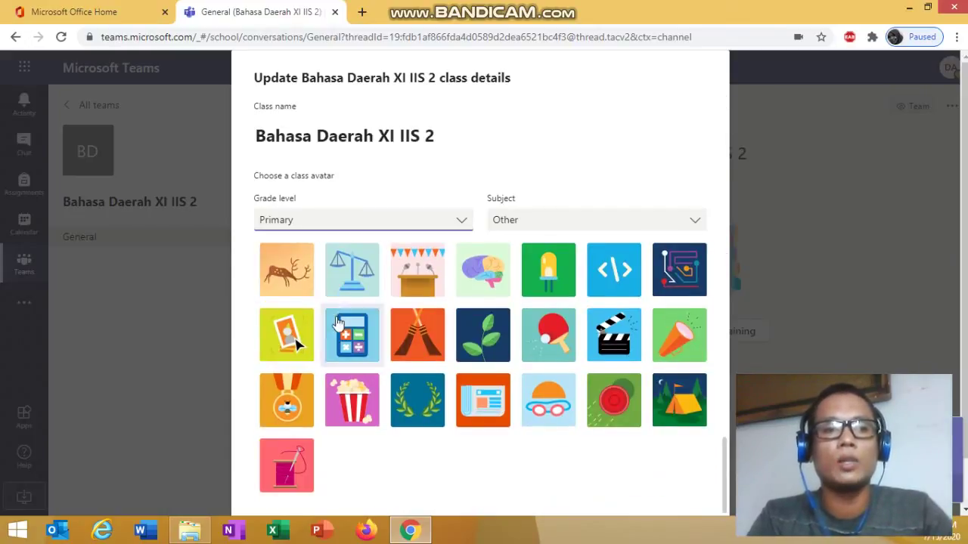
click(302, 340)
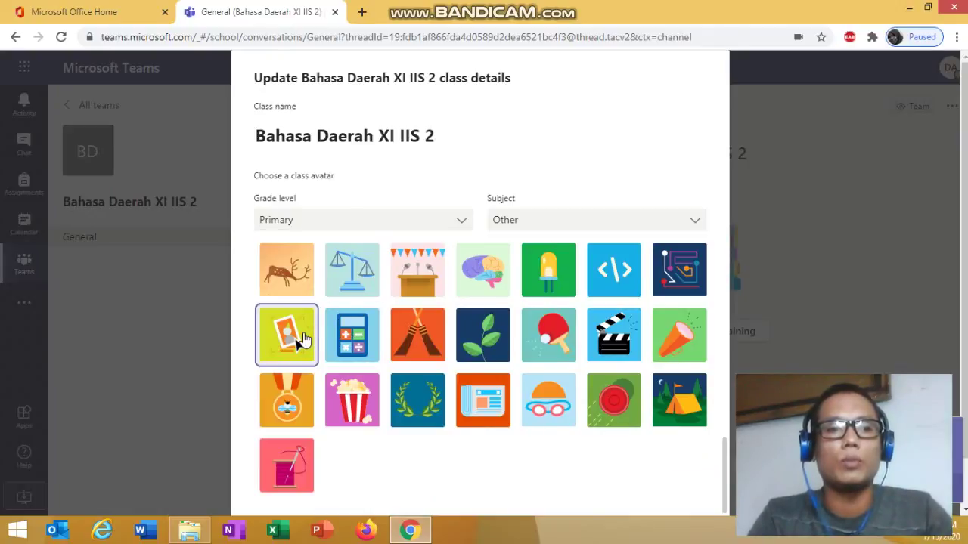
click(725, 447)
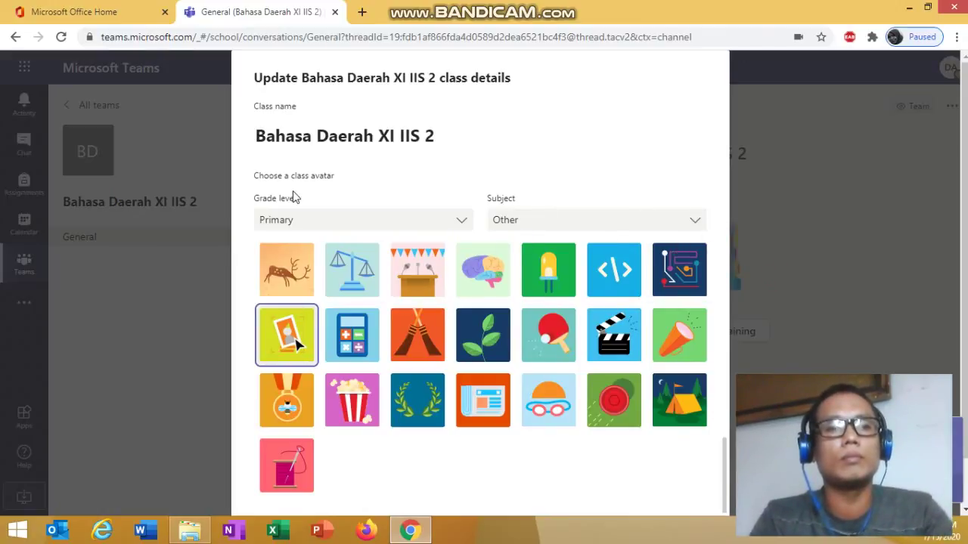
click(214, 268)
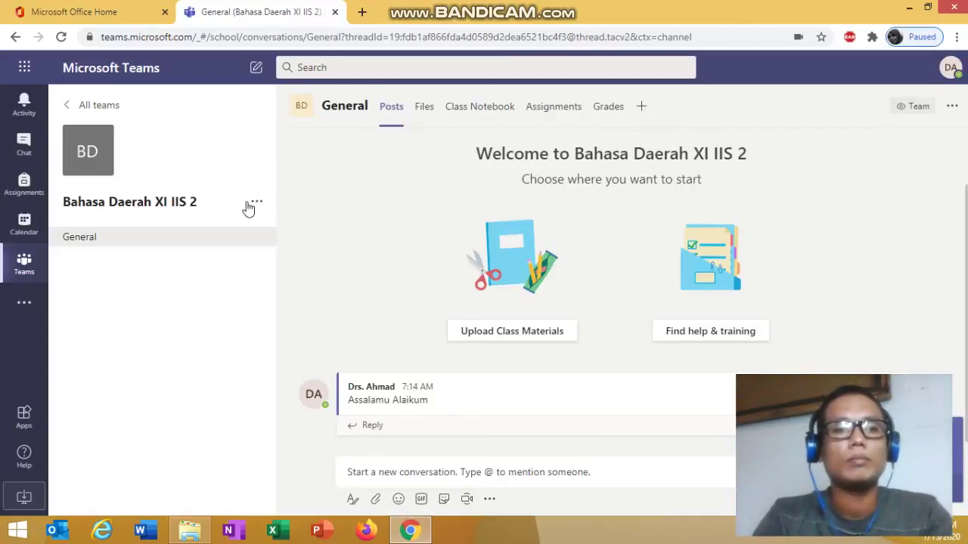
Change the class avatar of "Bahasa Daerah XI IIS 2" to the colour wheel picture and update the class details.
click(98, 158)
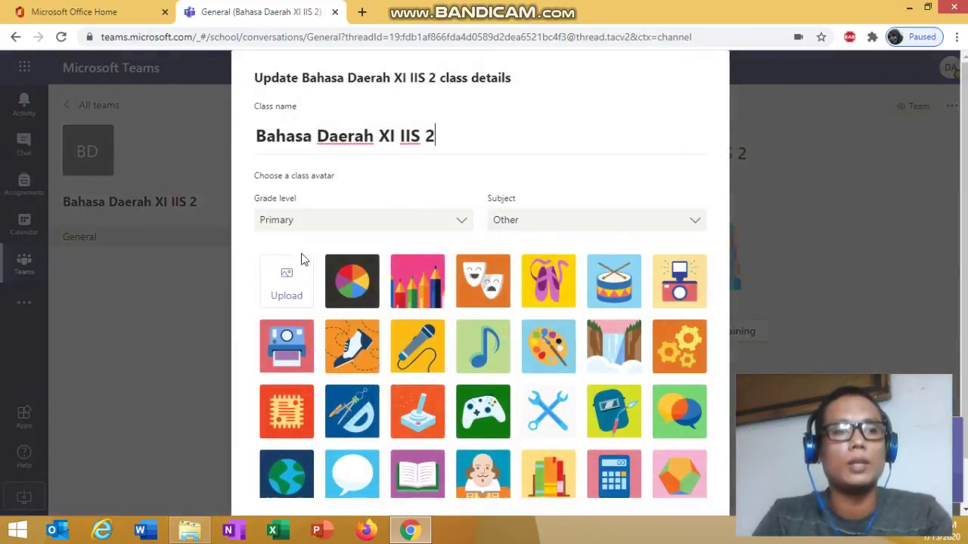
click(358, 282)
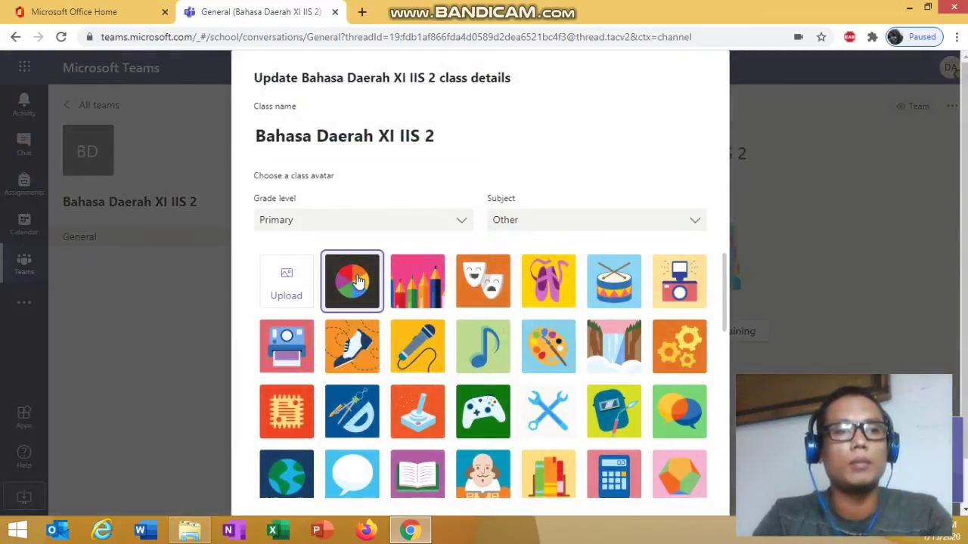
right_click(358, 282)
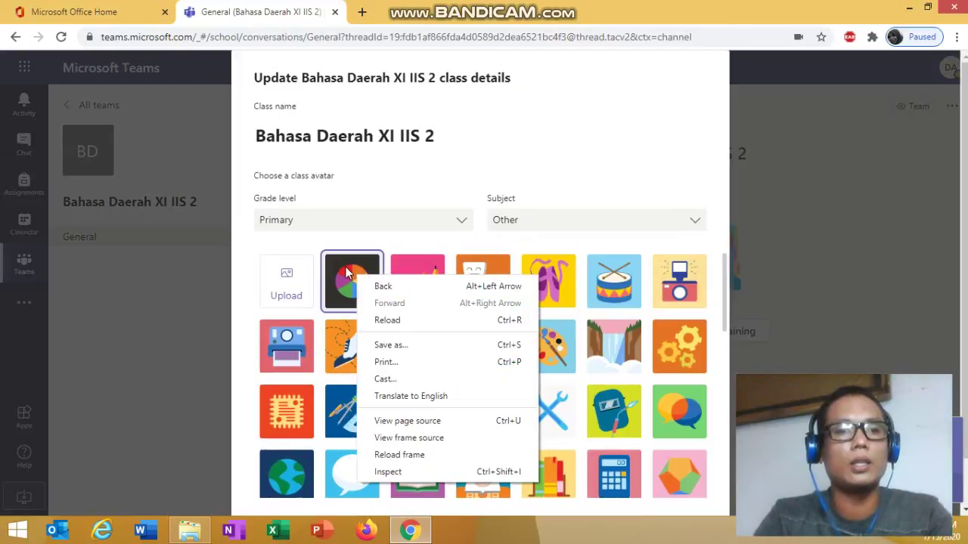
click(347, 274)
scroll(888, 282, down, 2)
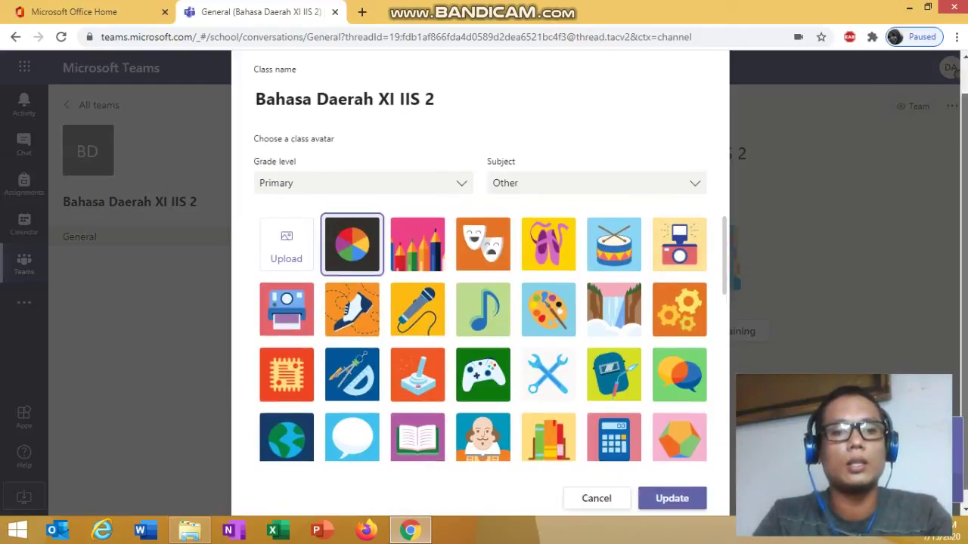
click(669, 490)
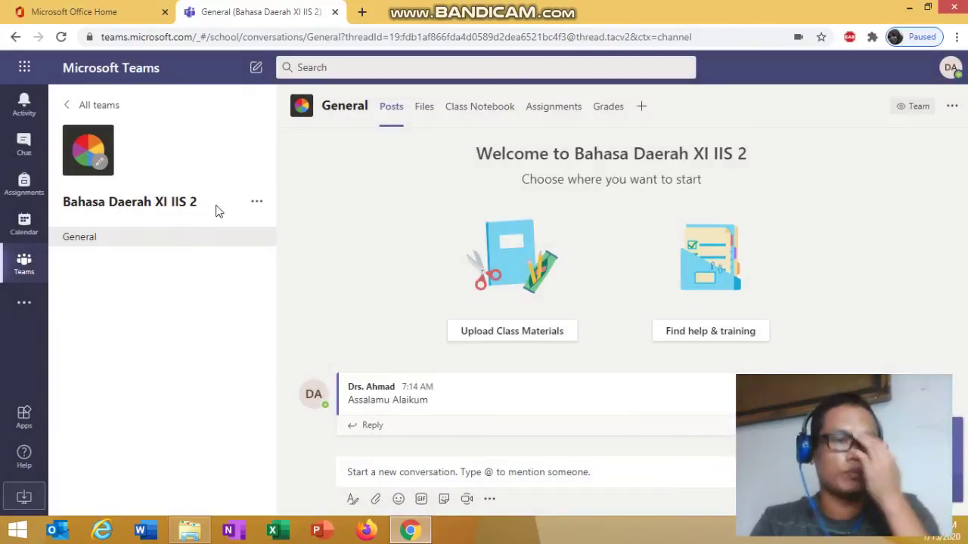
Get the link to the "Bahasa Daerah XI IIS 2" team and copy it.
click(257, 206)
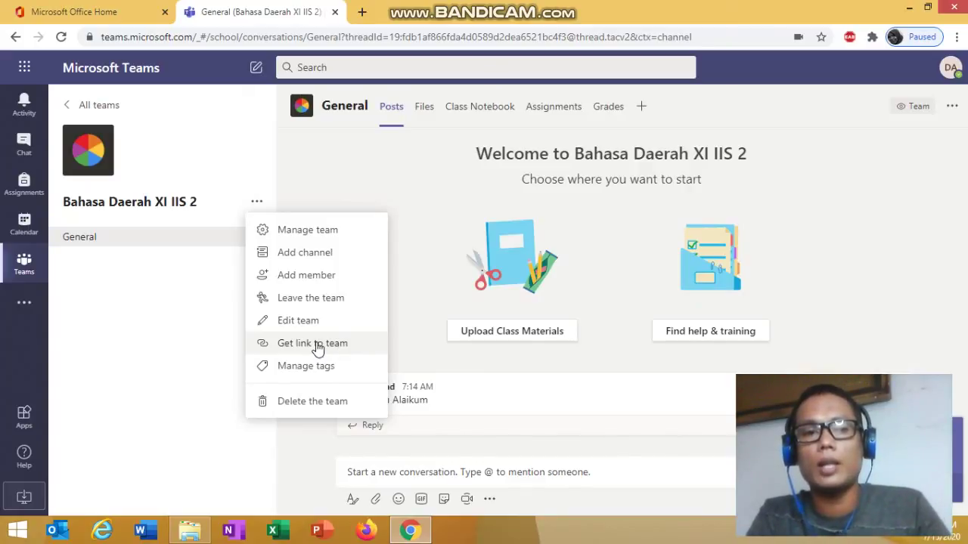
click(317, 344)
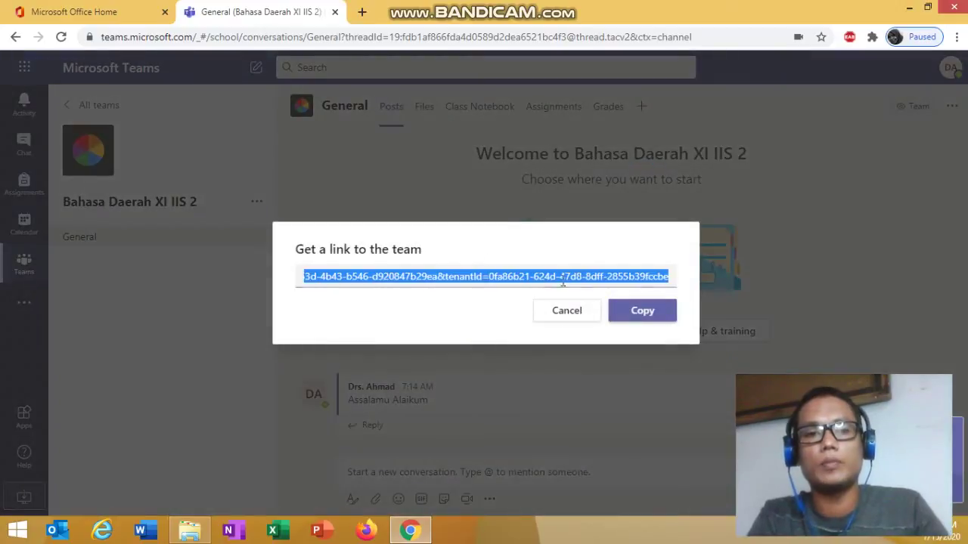
click(638, 318)
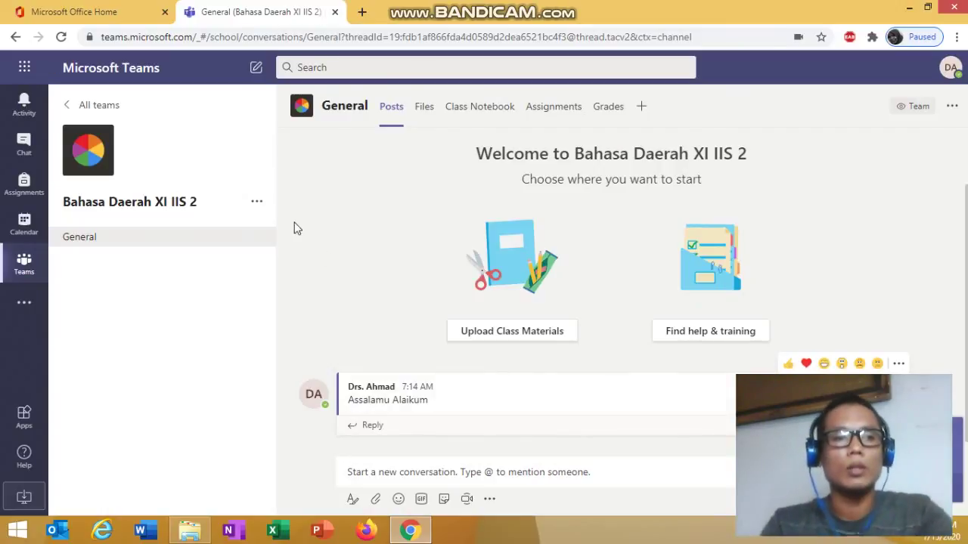
Delete the "Bahasa Daerah XI IIS 2" team, acknowledging that everything will be deleted, and look through the teams overview.
click(257, 202)
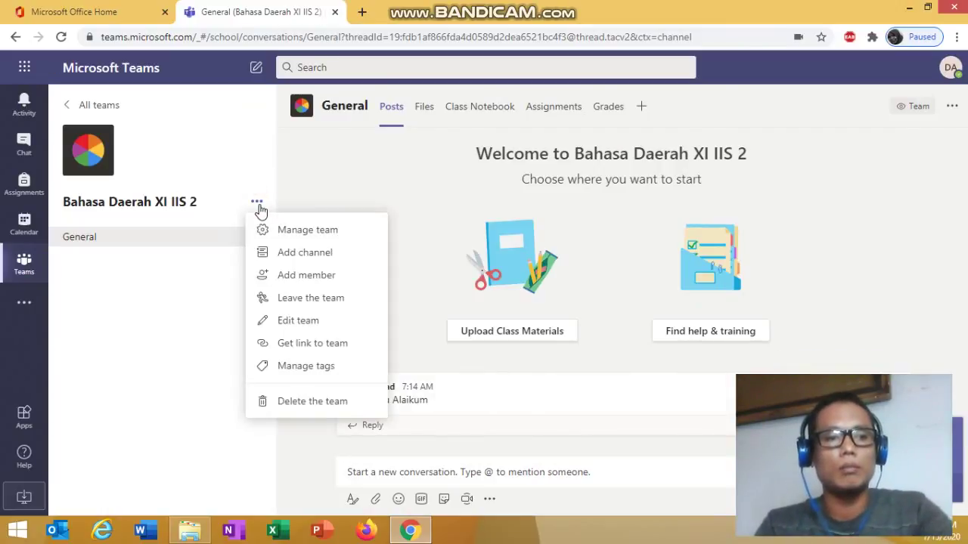
click(320, 402)
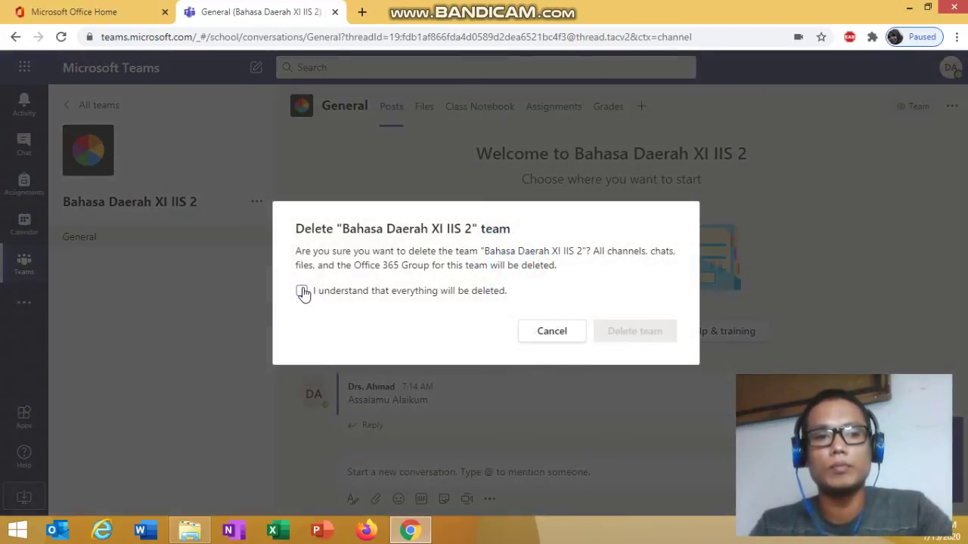
click(302, 291)
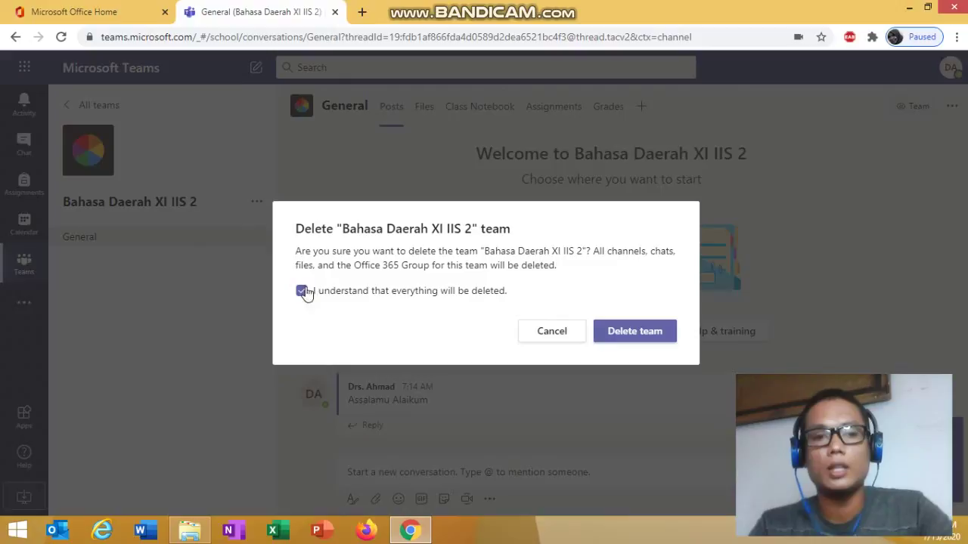
click(642, 341)
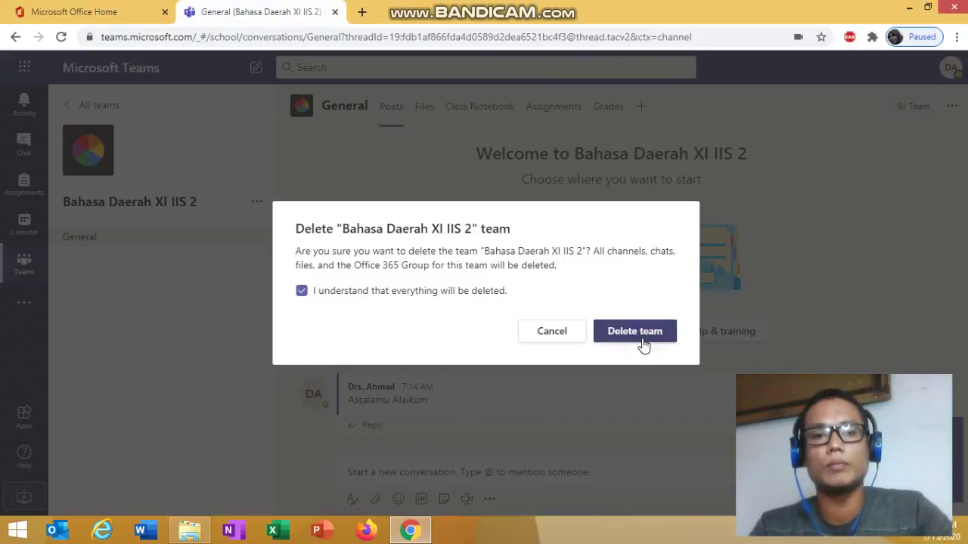
click(28, 272)
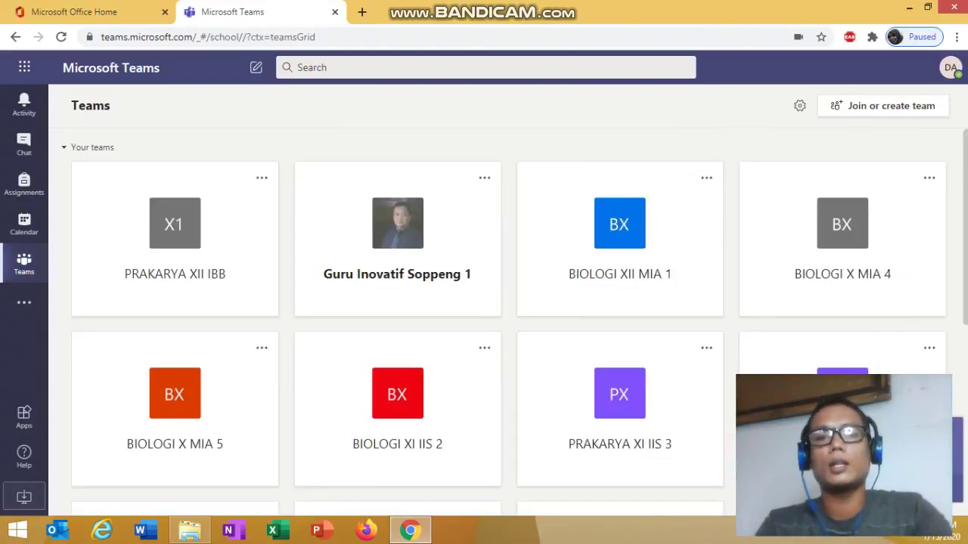
scroll(832, 249, down, 1)
scroll(508, 318, down, 2)
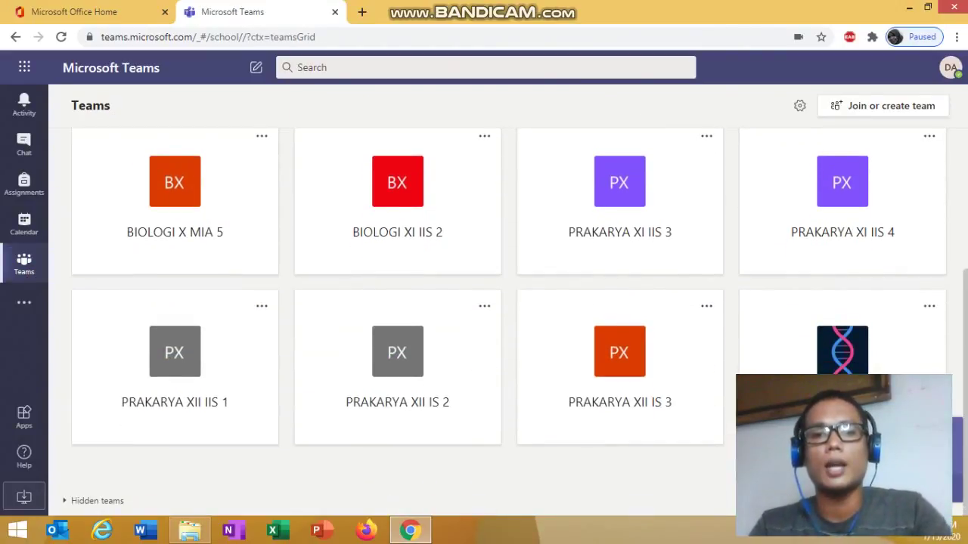
scroll(508, 318, up, 3)
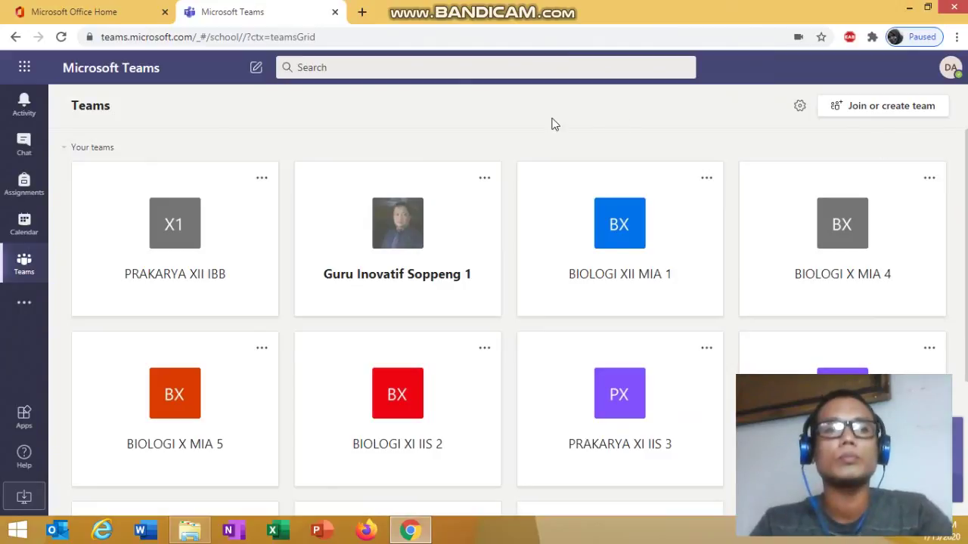